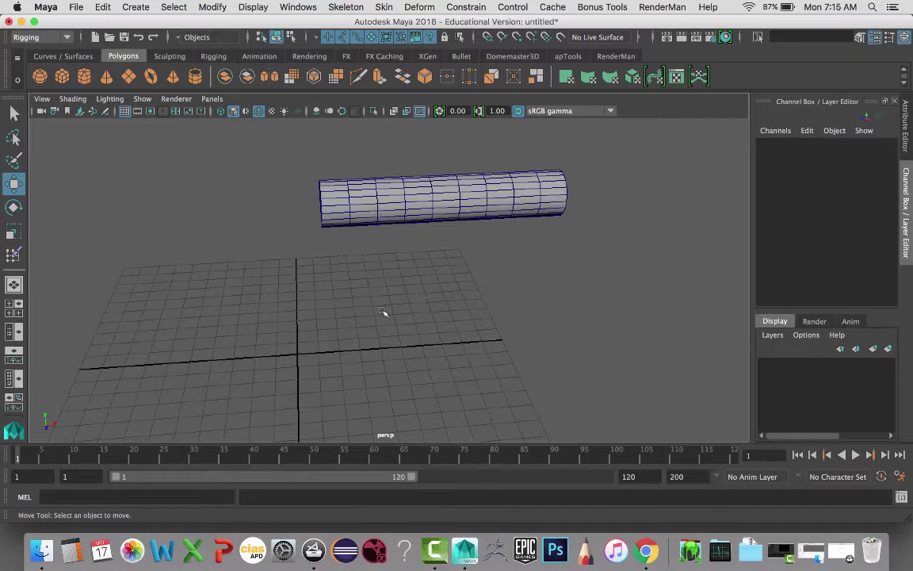
Place three joints through the cylinder: left end, slightly bent middle, and right end
alt+drag(403, 261, 333, 300)
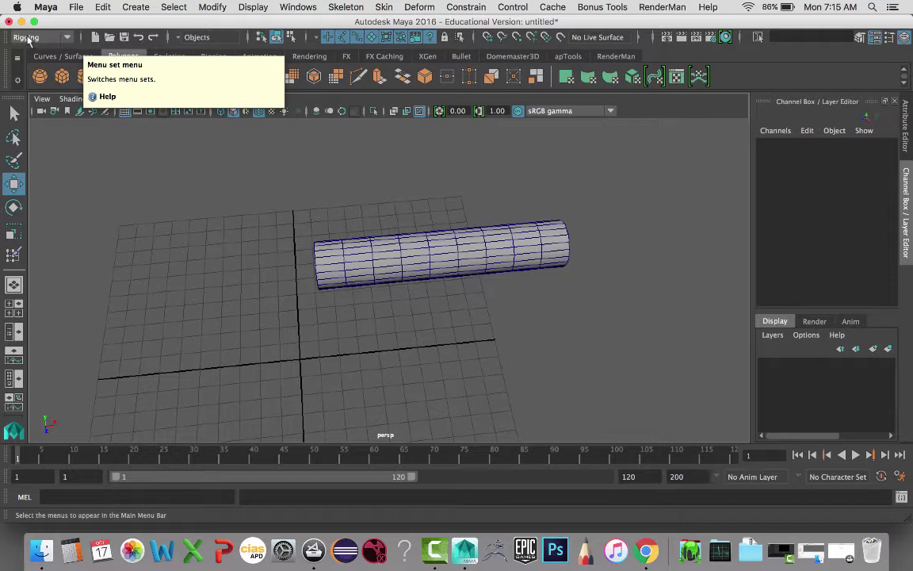
click(347, 7)
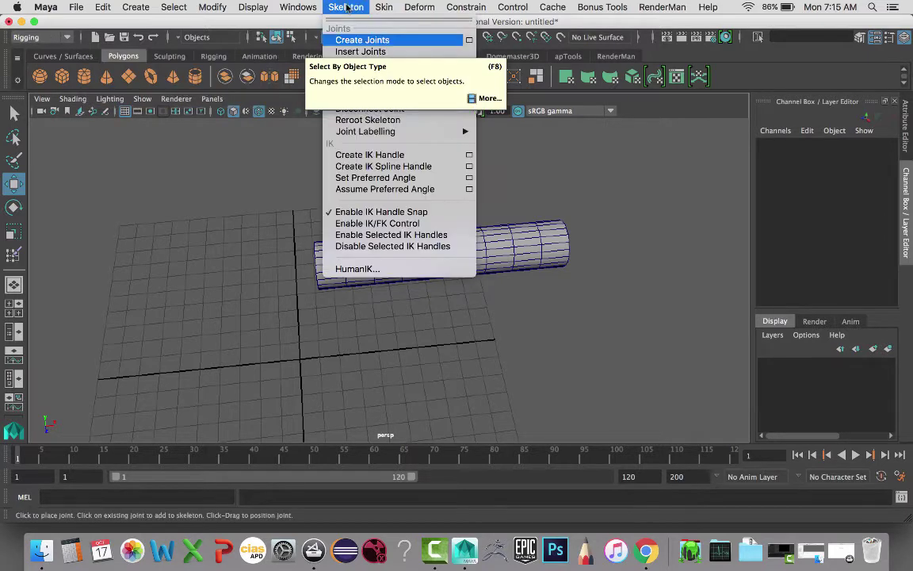
click(377, 40)
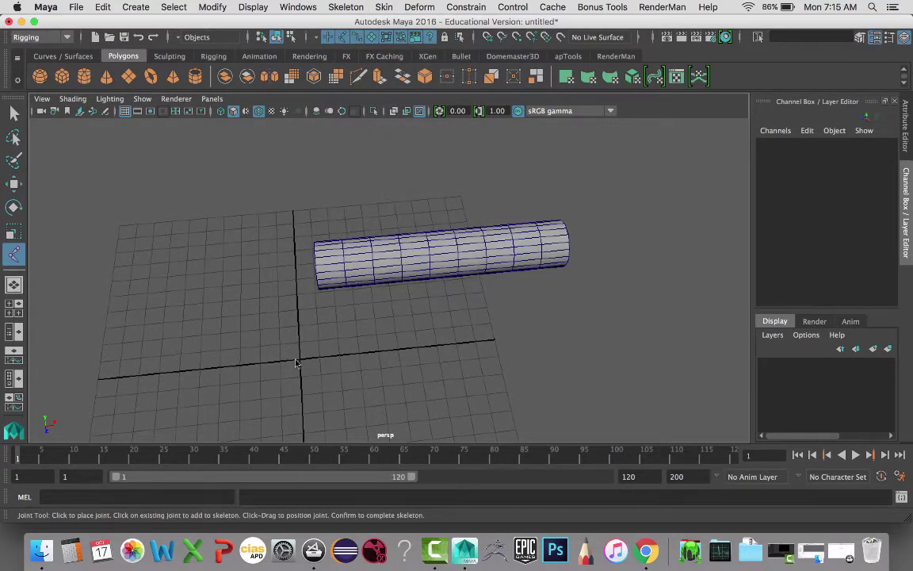
key(space)
click(14, 301)
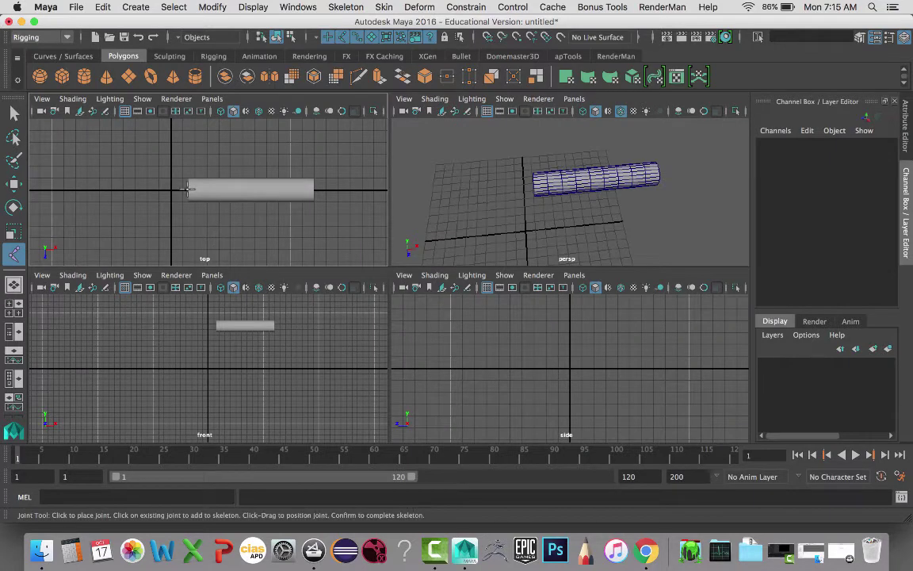
click(216, 325)
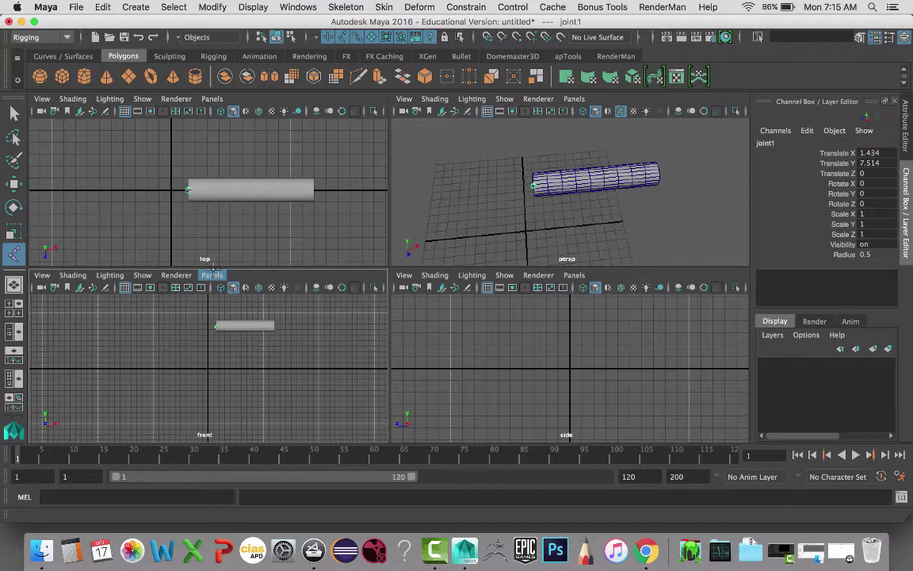
click(249, 183)
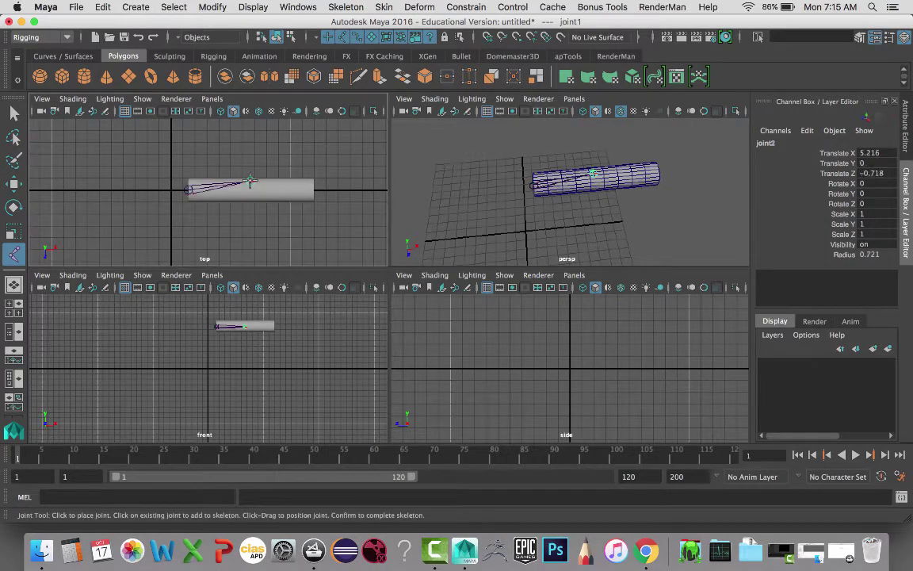
click(315, 190)
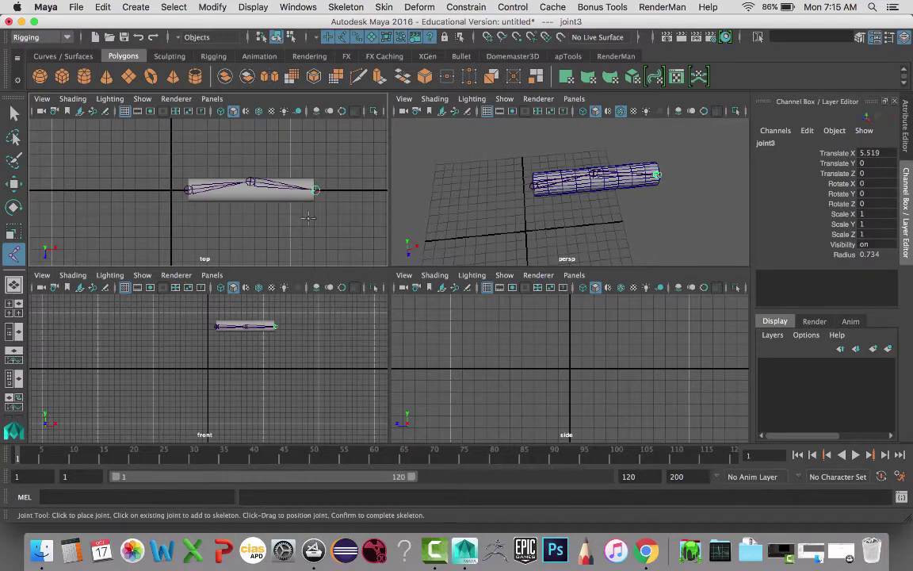
key(Return)
Maximise the perspective view and orbit around the arm to inspect the new chain
key(w)
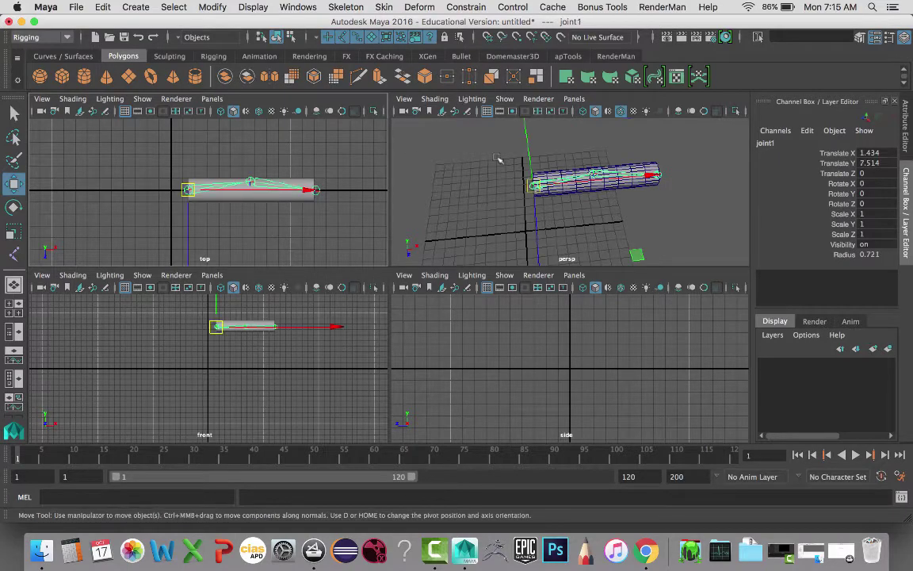
key(space)
alt+drag(402, 200, 388, 230)
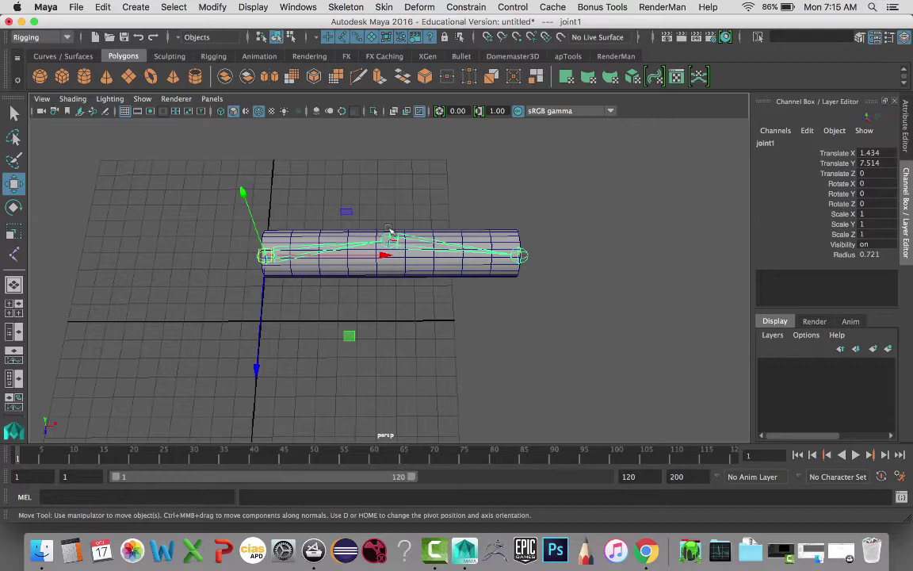
alt+drag(389, 231, 346, 228)
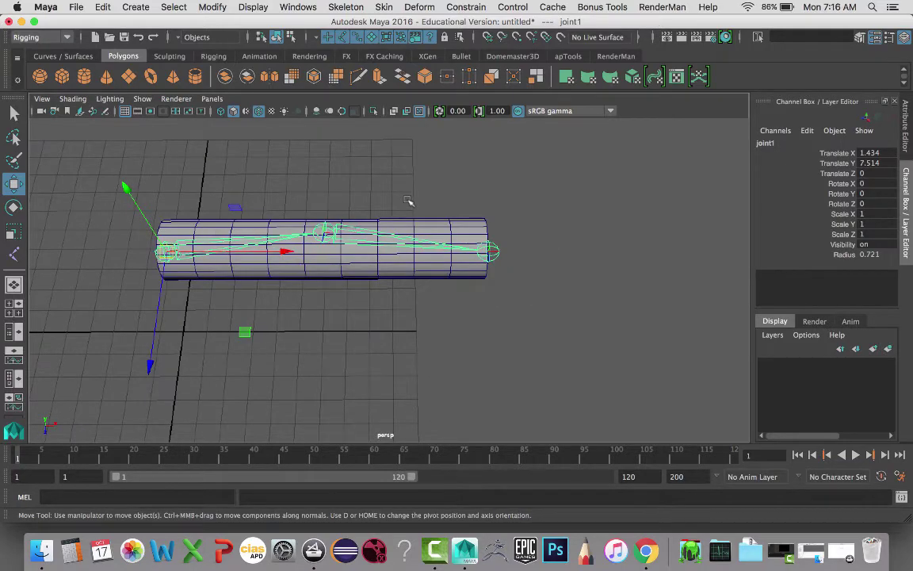
Rename joint1 to L_Shoulder_bind_JNT in the Channel Box and copy the name
double_click(773, 144)
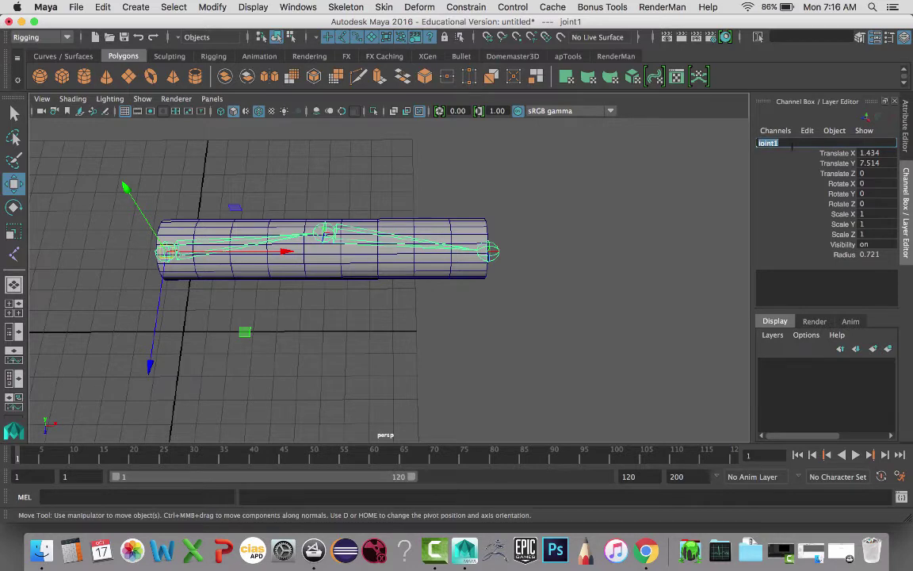
text(L Shoulder bind INT)
double_click(792, 146)
key(super+c)
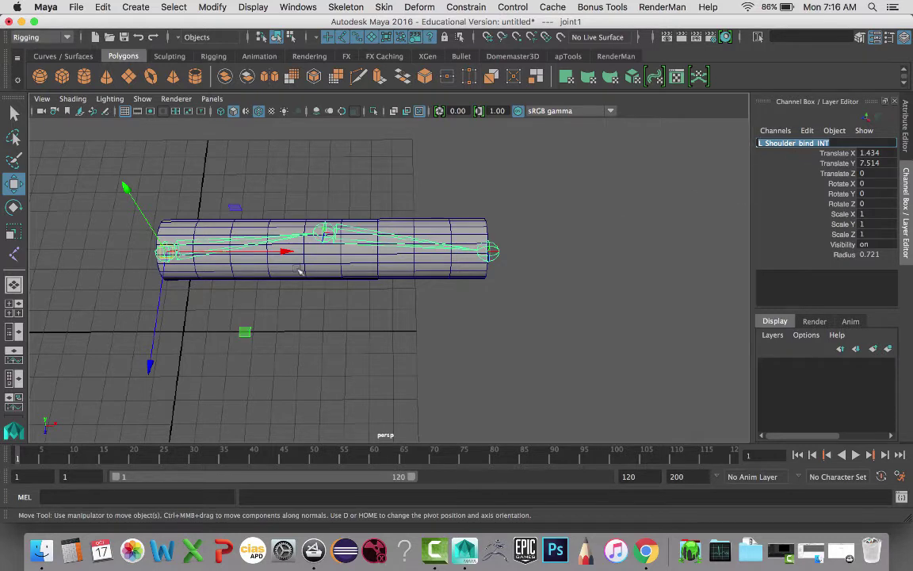
Rename the middle joint to L_Elbow_bind_JNT, starting from the pasted shoulder name
click(314, 226)
double_click(766, 142)
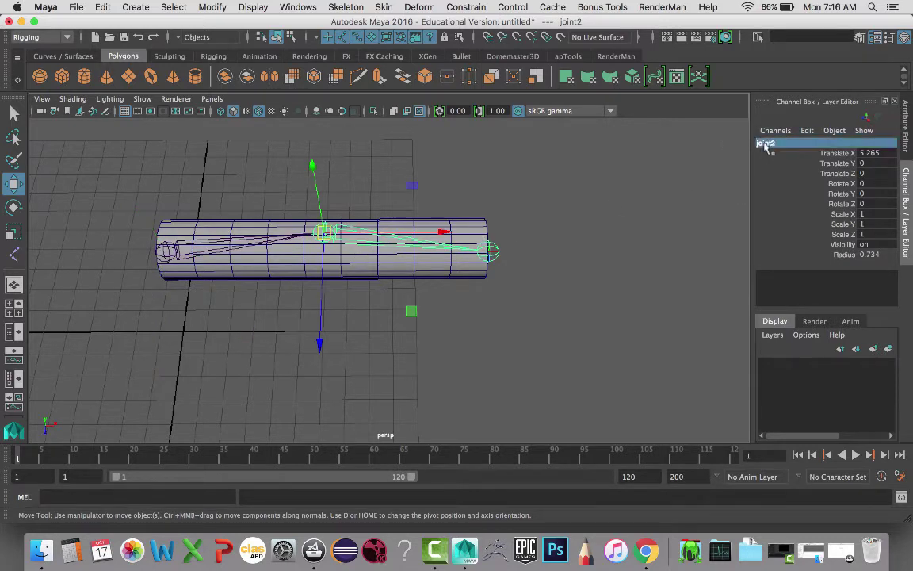
key(super+v)
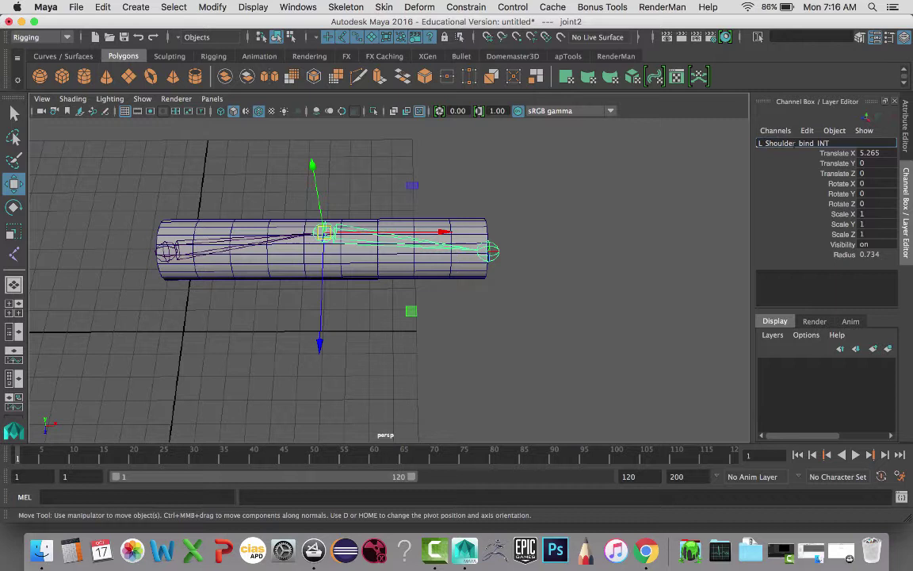
key(BackSpace)
key(BackSpace)
key(BackSpace)
key(BackSpace)
key(BackSpace)
key(BackSpace)
key(BackSpace)
key(BackSpace)
text(Elbow)
key(Return)
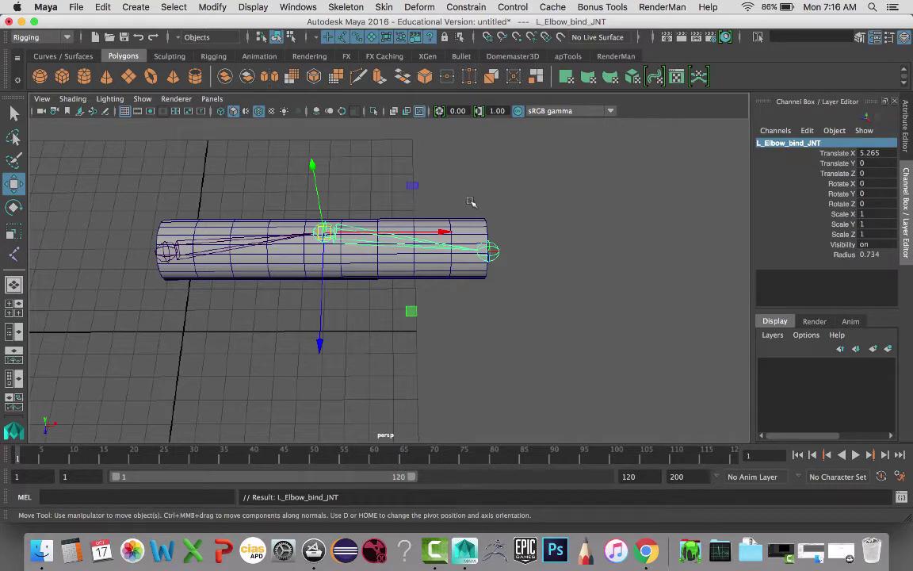
Rename the end joint to L_Wrist_bind_JNT
click(489, 250)
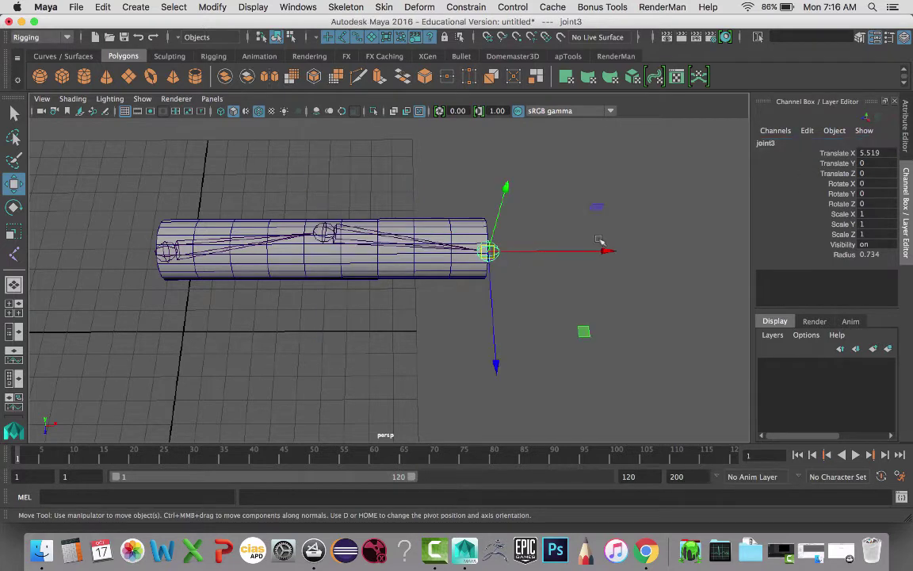
click(768, 142)
key(super+v)
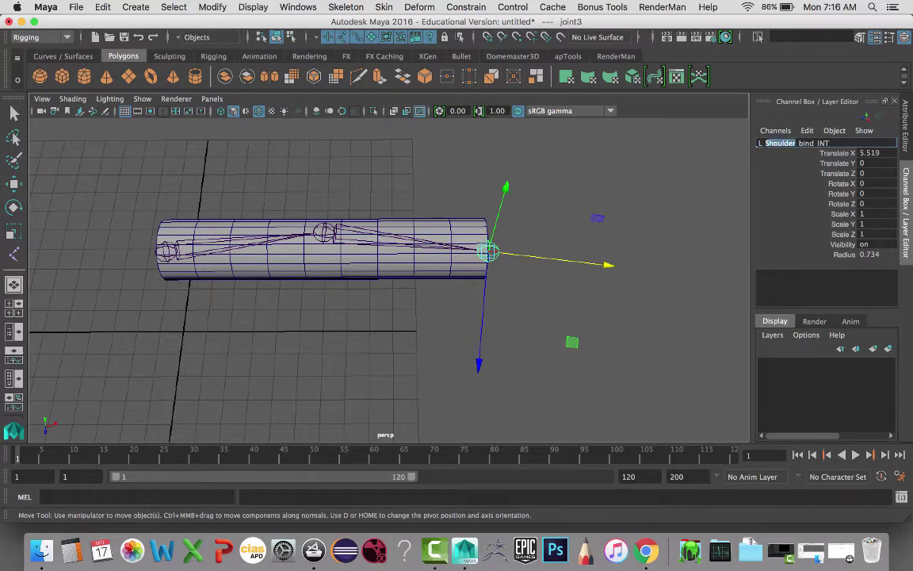
text(Wrist)
key(Return)
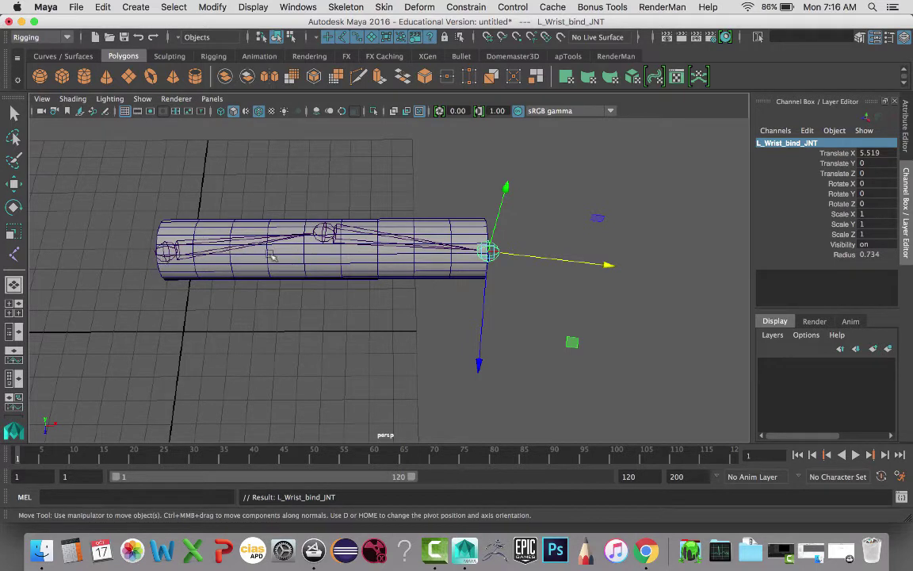
Draw a six-joint chain along the grid line below the arm
click(13, 254)
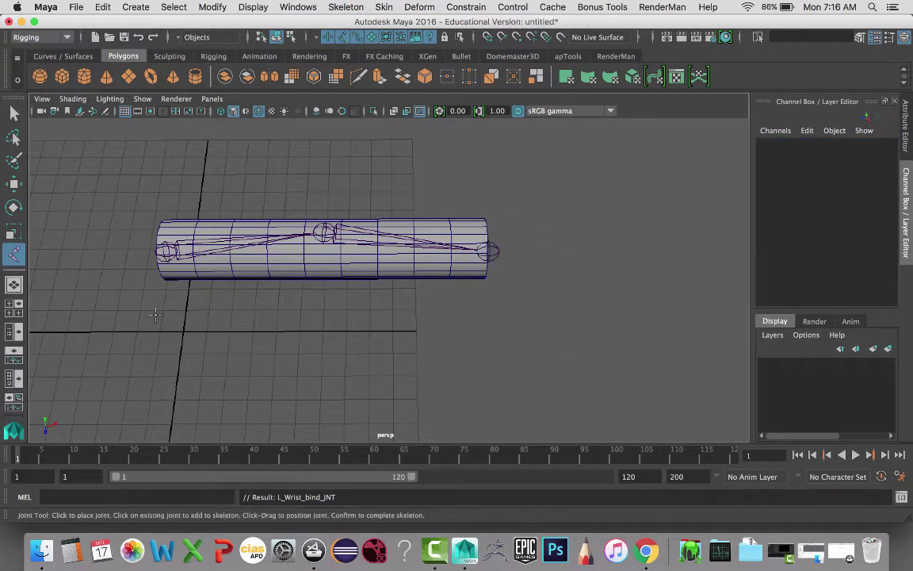
click(190, 333)
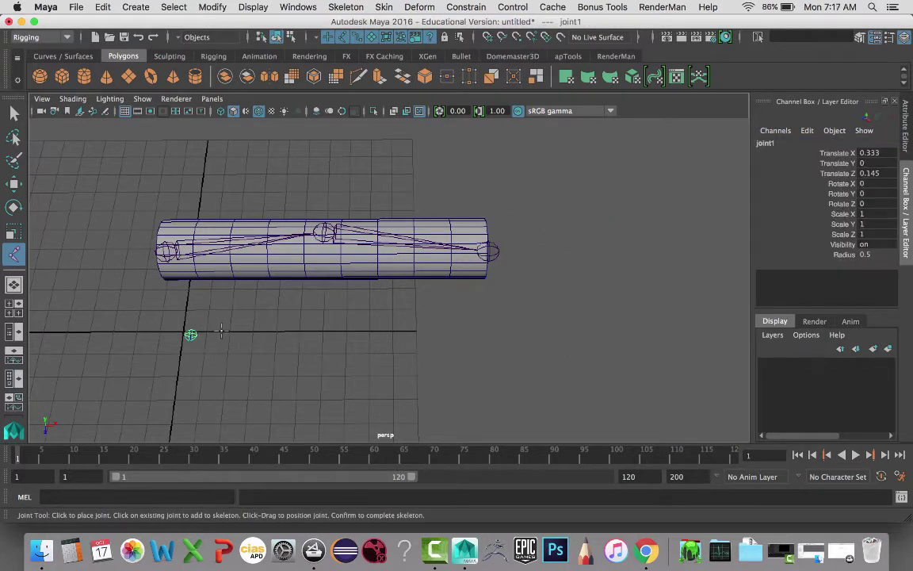
click(221, 332)
click(251, 331)
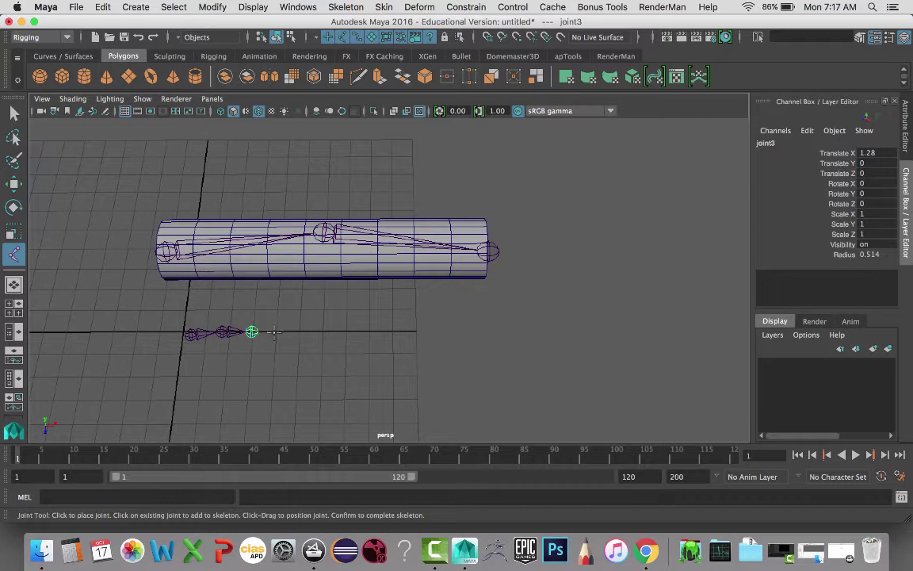
click(284, 331)
click(315, 332)
click(341, 332)
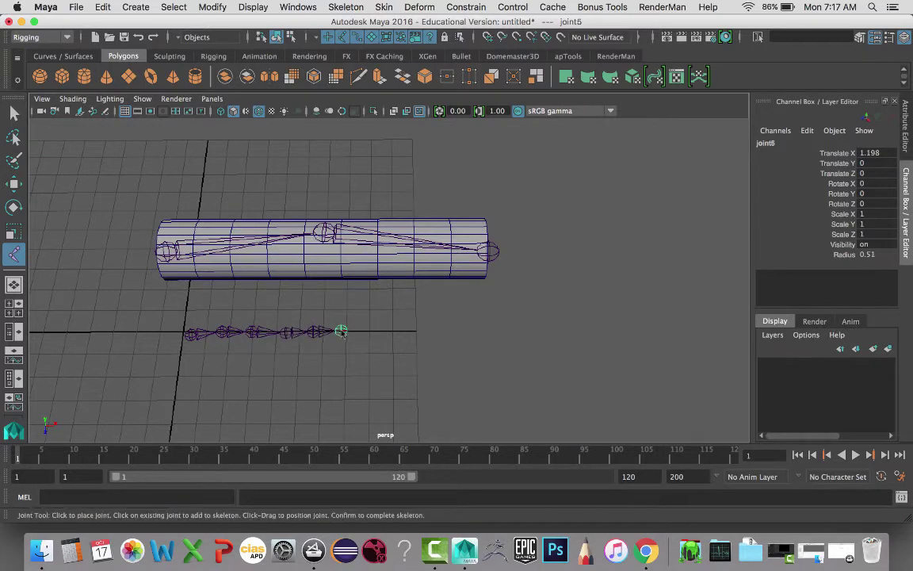
click(15, 334)
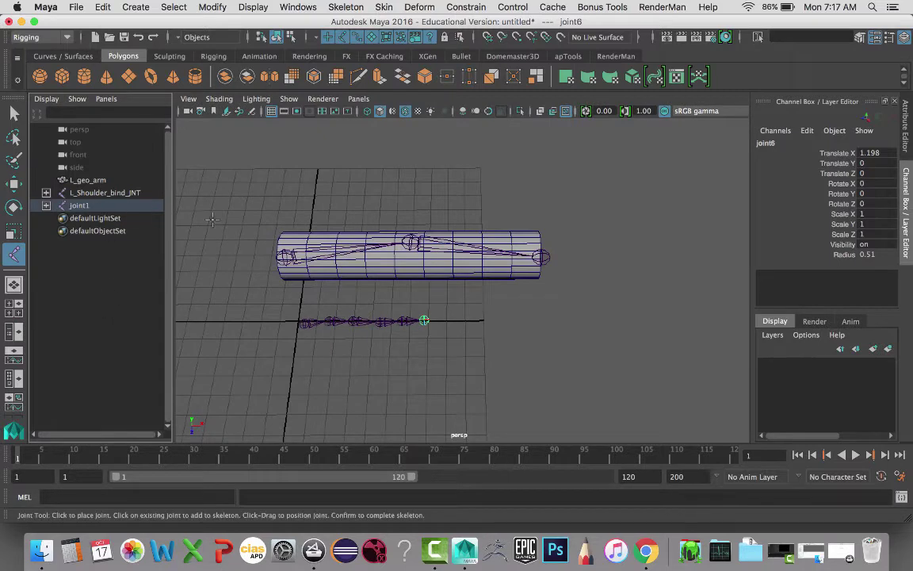
key(q)
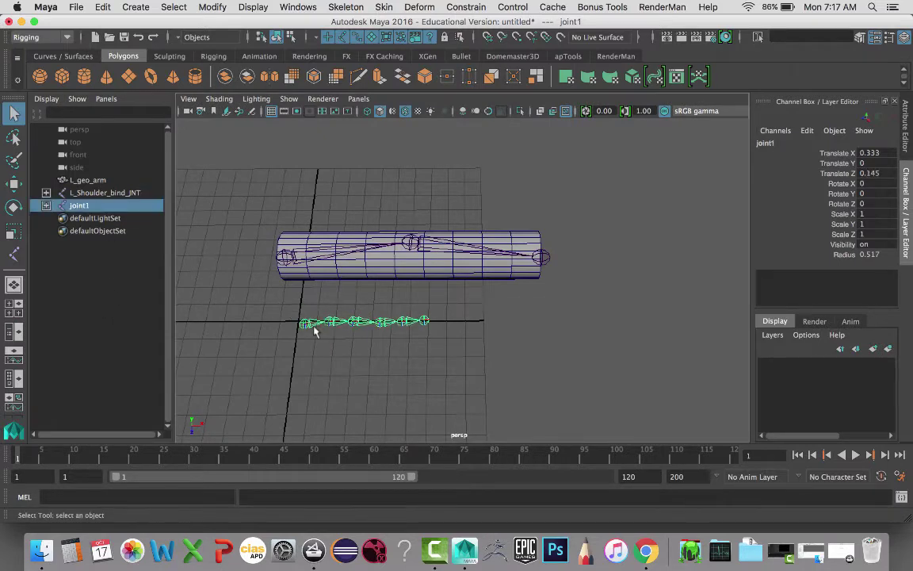
Expand joint1's full hierarchy in the Outliner and unparent joint1 through joint6 with Shift+P
click(46, 205)
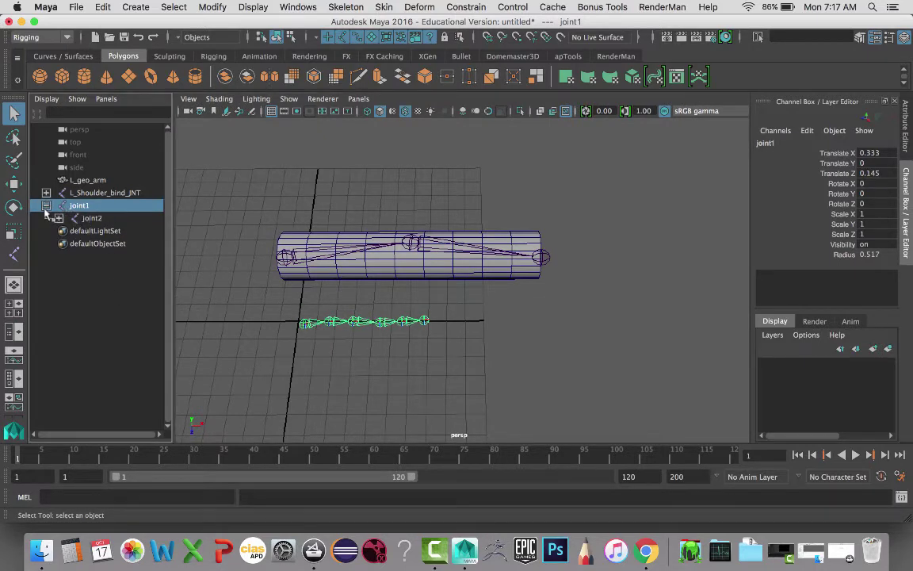
click(46, 205)
shift+click(46, 206)
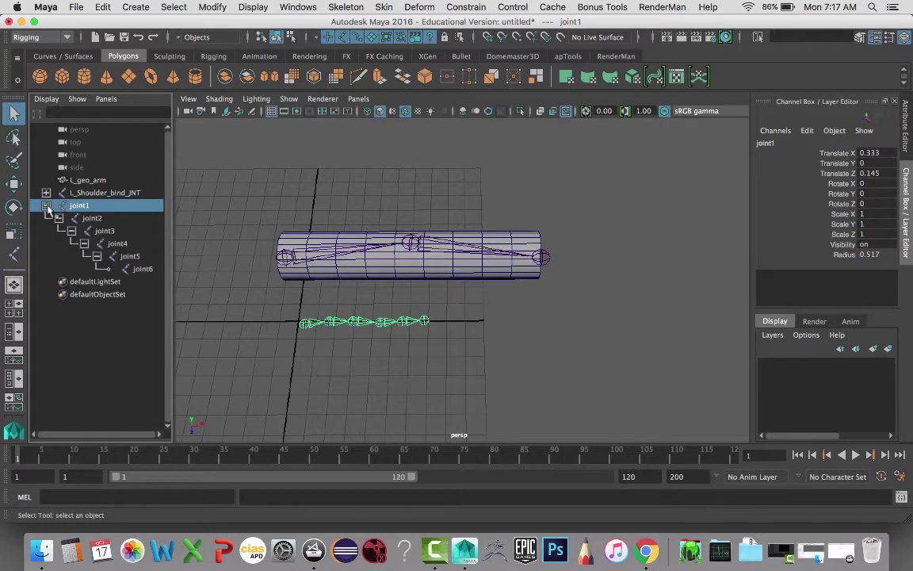
click(46, 206)
click(46, 205)
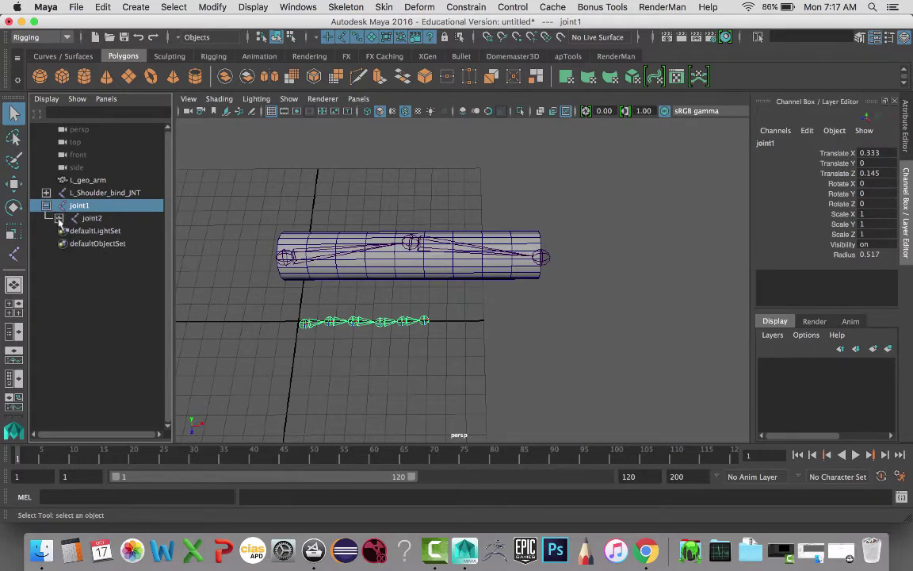
click(59, 218)
click(46, 205)
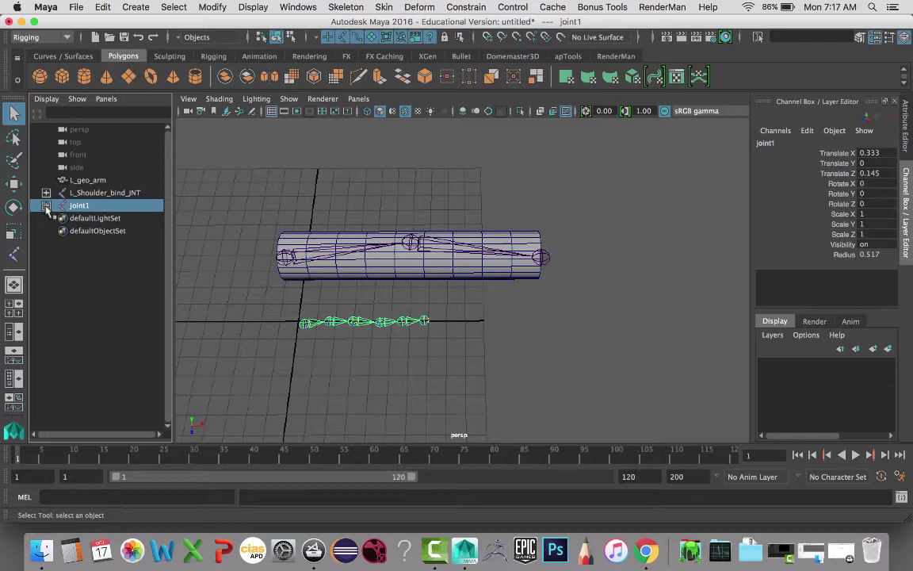
shift+click(46, 205)
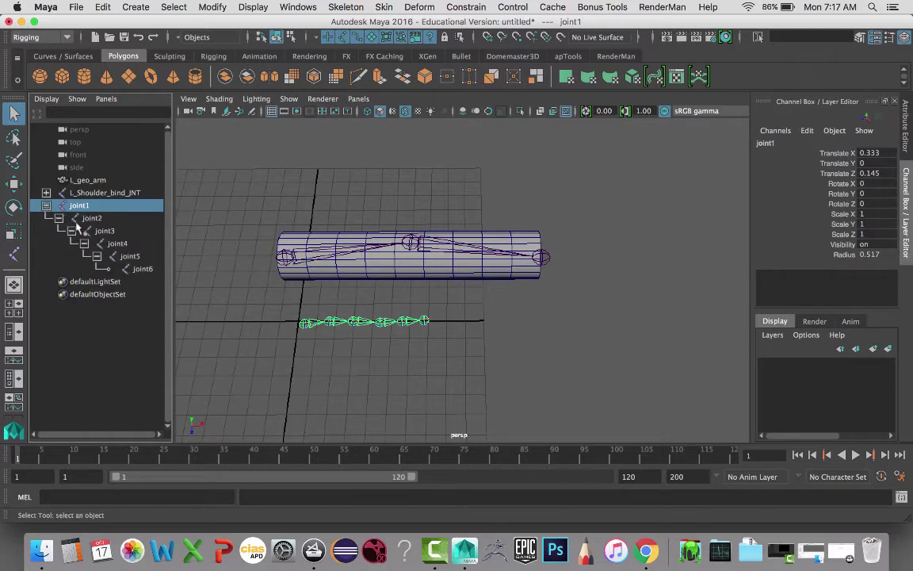
shift+click(141, 270)
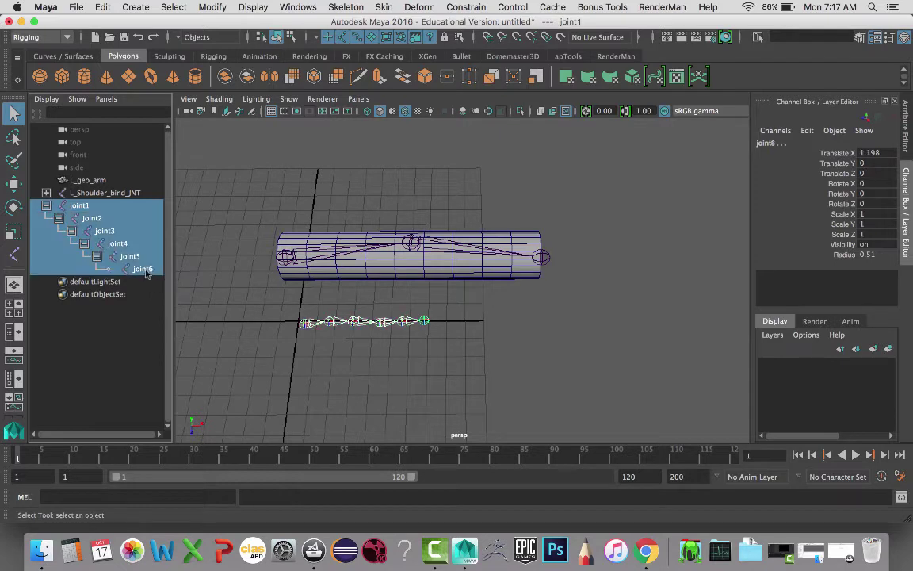
key(shift+p)
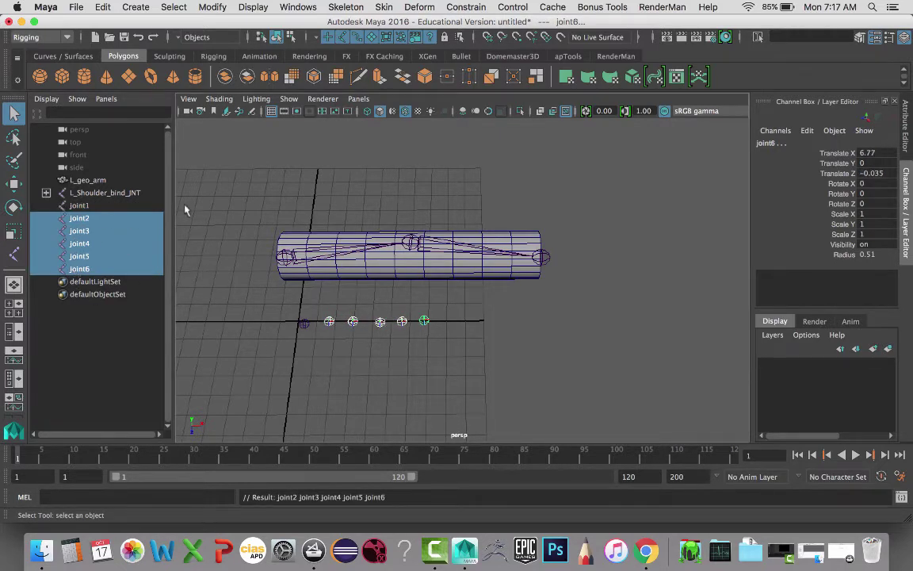
click(76, 206)
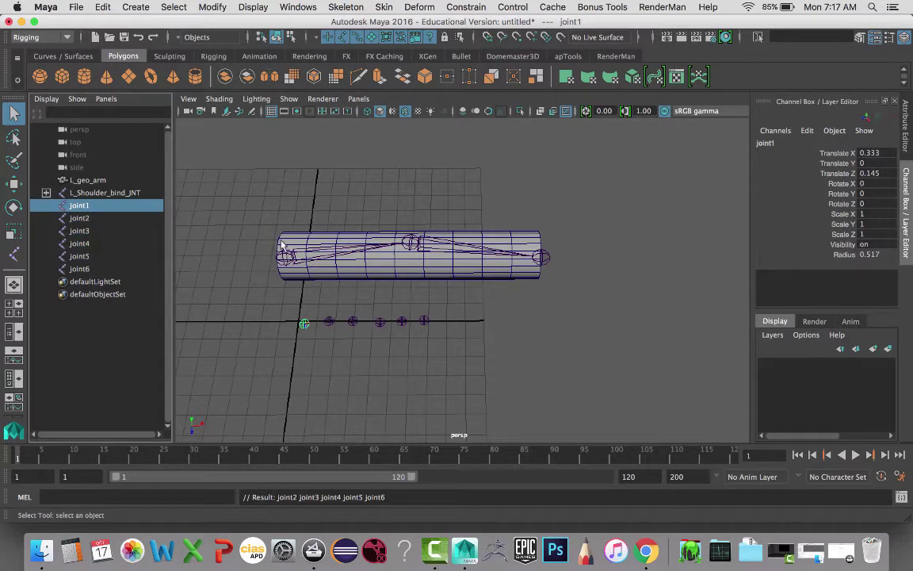
Parent-constrain joint1 to the shoulder and elbow bind joints without maintaining offset
click(383, 229)
click(414, 238)
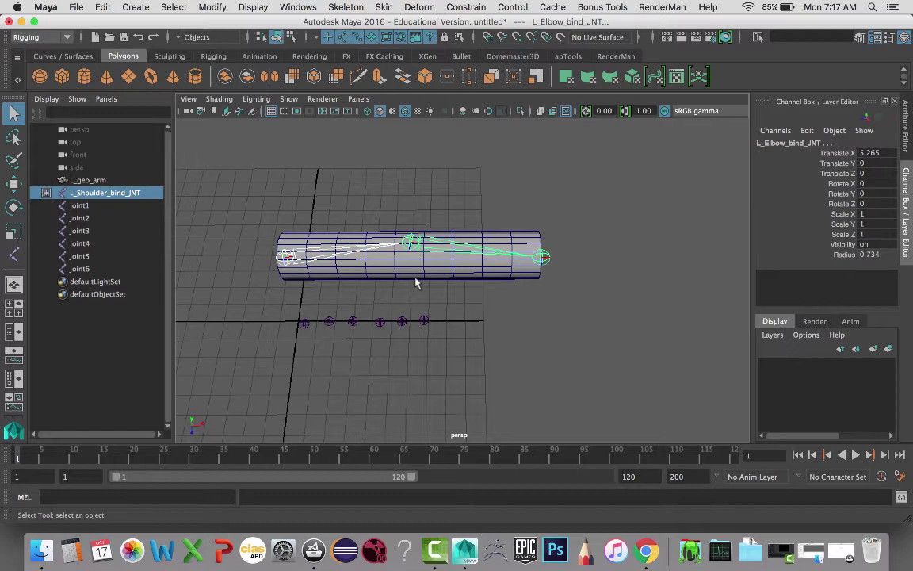
click(304, 325)
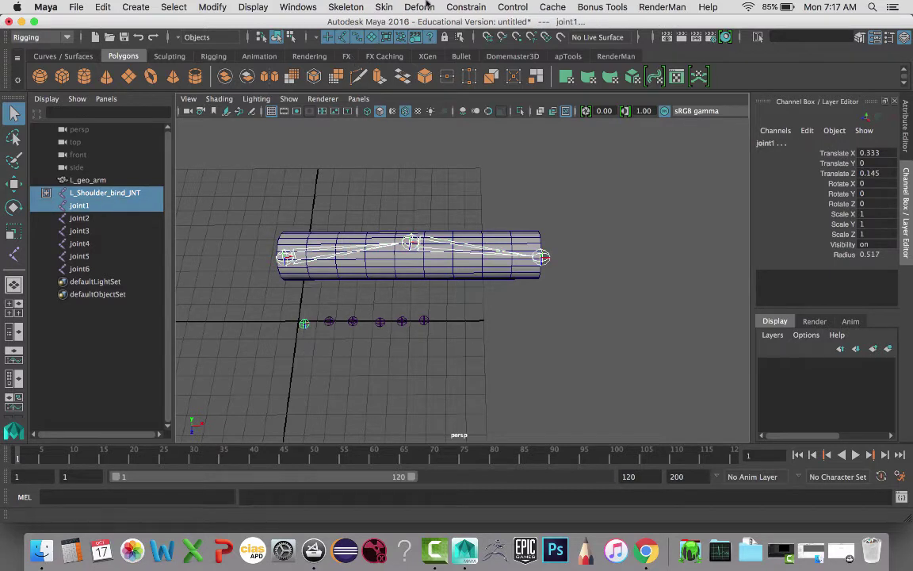
click(466, 7)
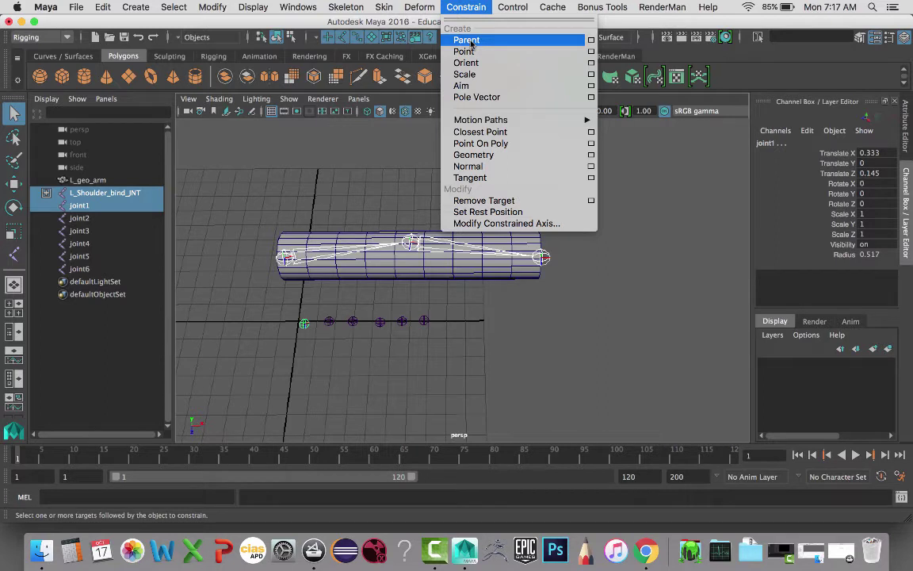
click(590, 40)
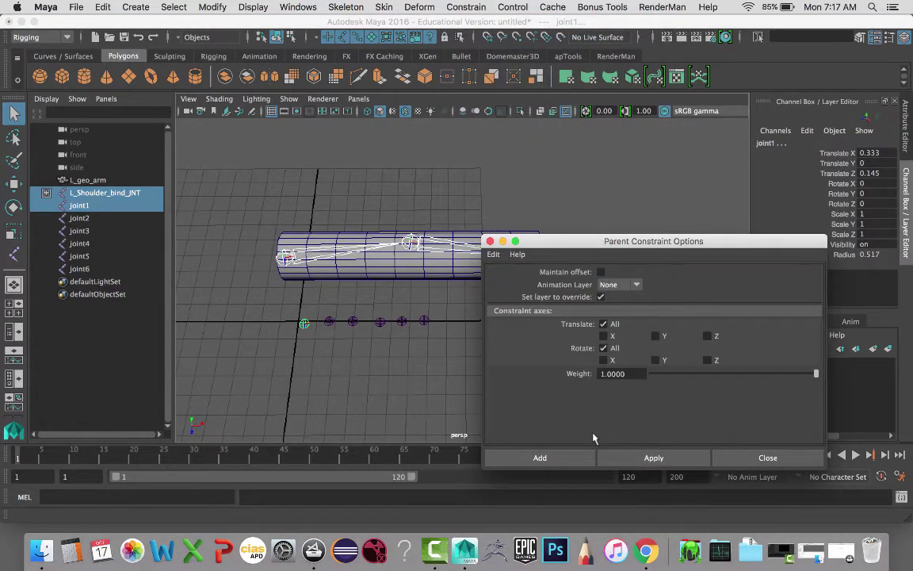
click(581, 457)
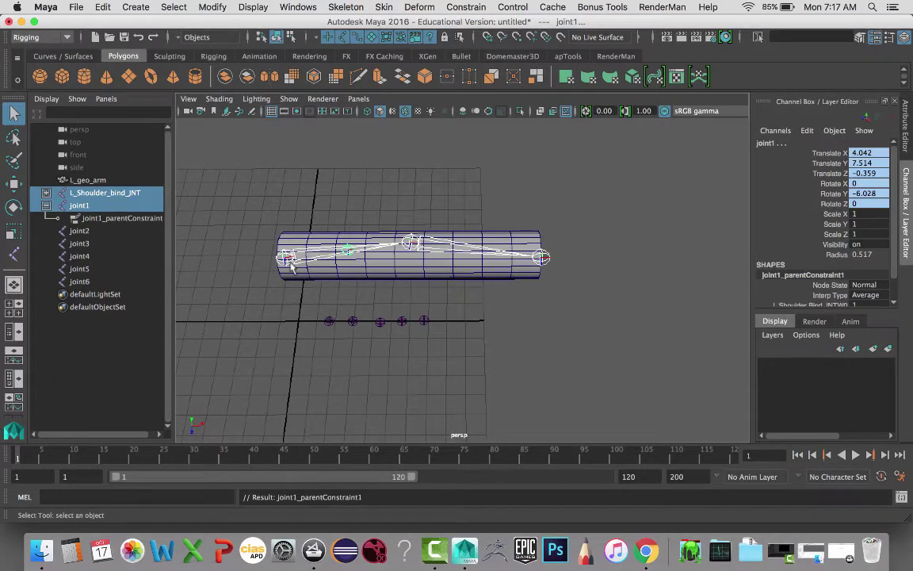
Parent-constrain joint2 and joint3 to the shoulder and elbow bind joints with G
click(402, 236)
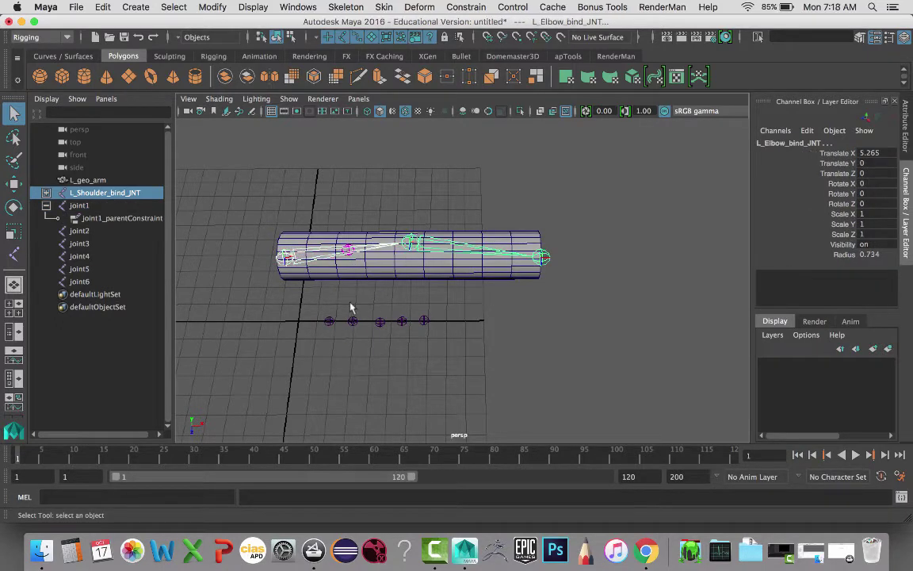
shift+click(330, 322)
key(g)
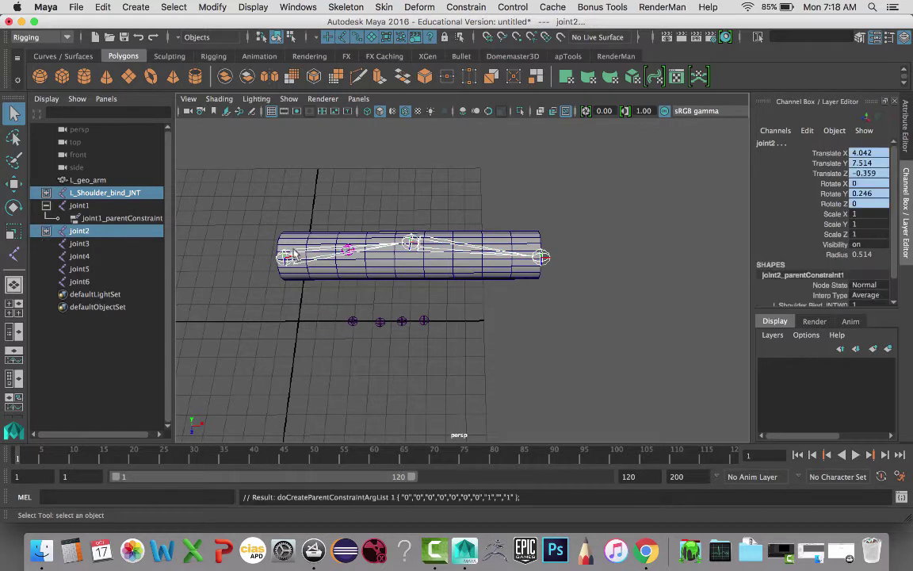
click(279, 246)
click(412, 239)
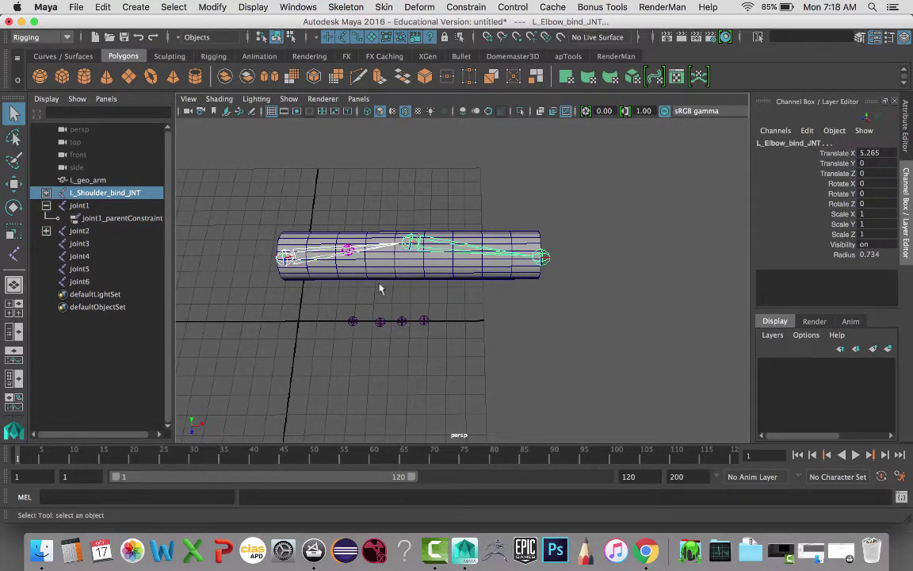
shift+click(352, 319)
key(g)
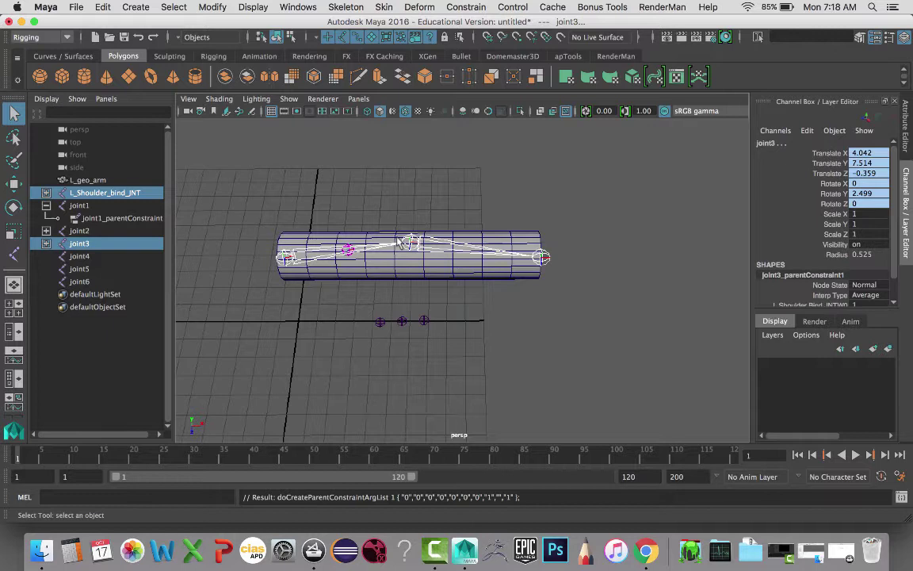
Parent-constrain joint4 to the elbow and wrist bind joints
click(408, 240)
click(541, 256)
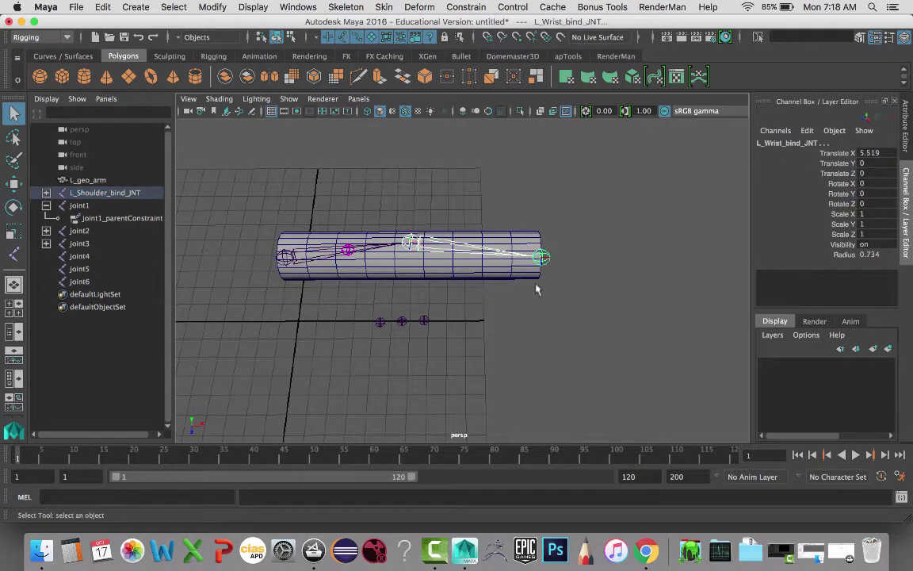
shift+click(380, 323)
key(g)
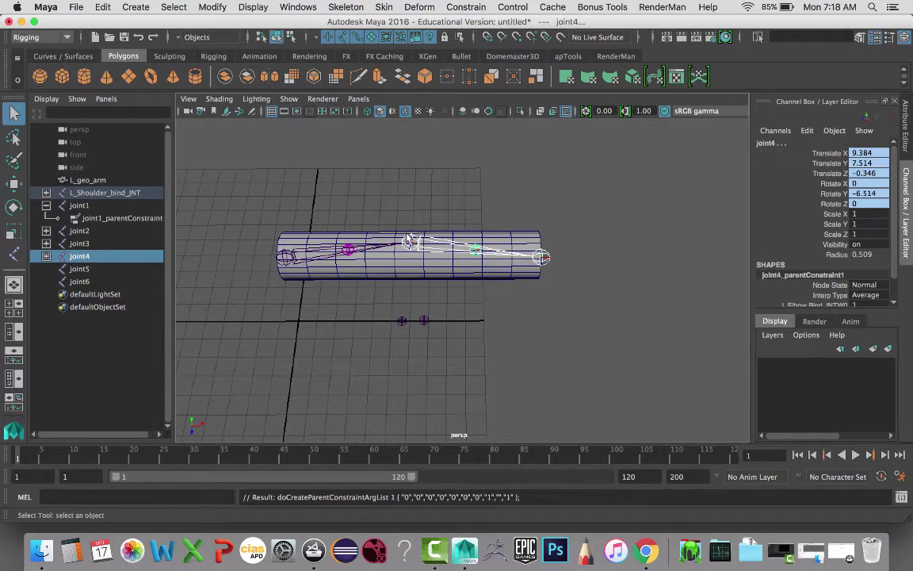
Parent-constrain joint5 and joint6 to the elbow and wrist bind joints
click(408, 241)
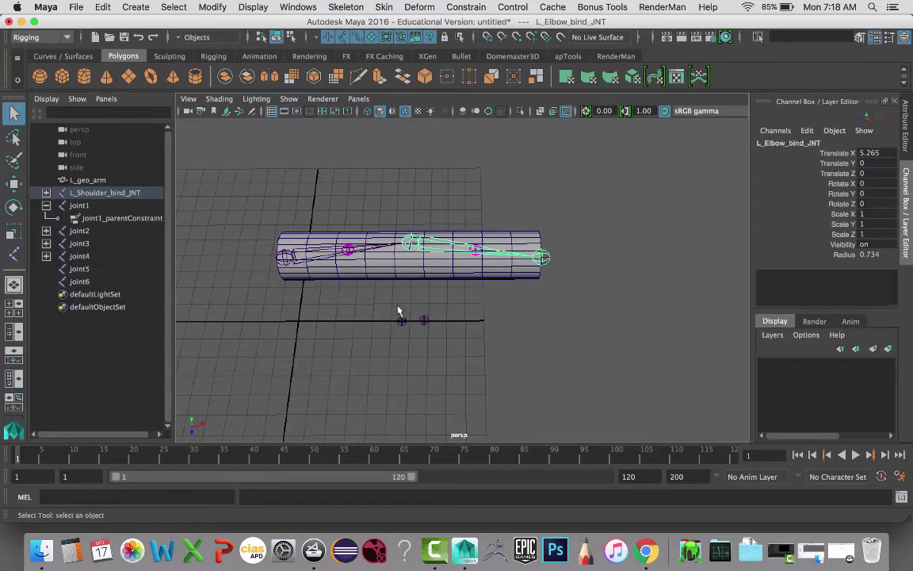
click(400, 320)
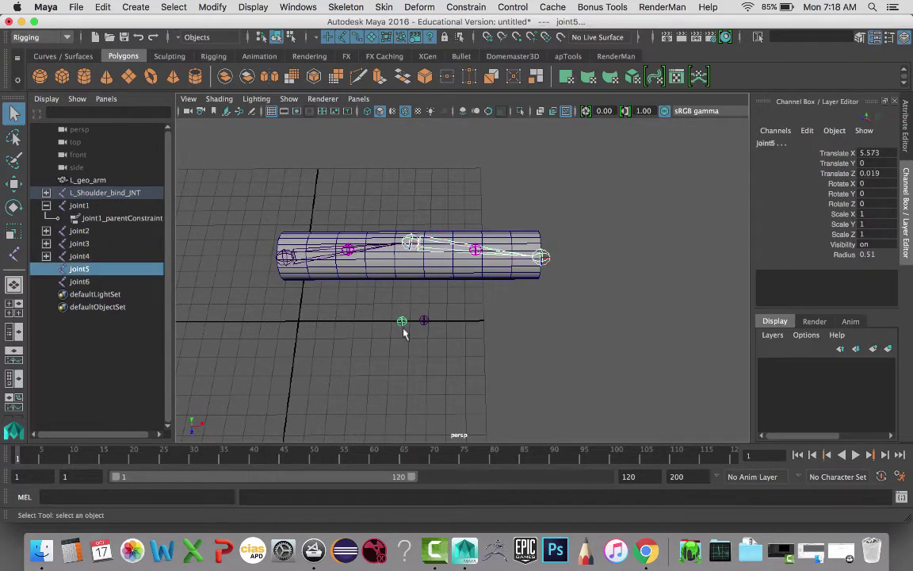
click(411, 242)
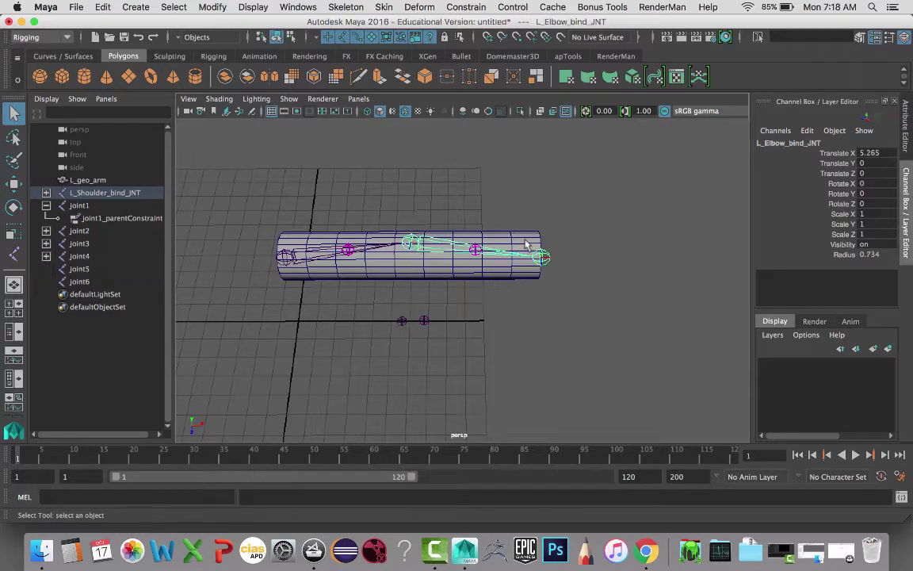
click(485, 250)
shift+click(400, 320)
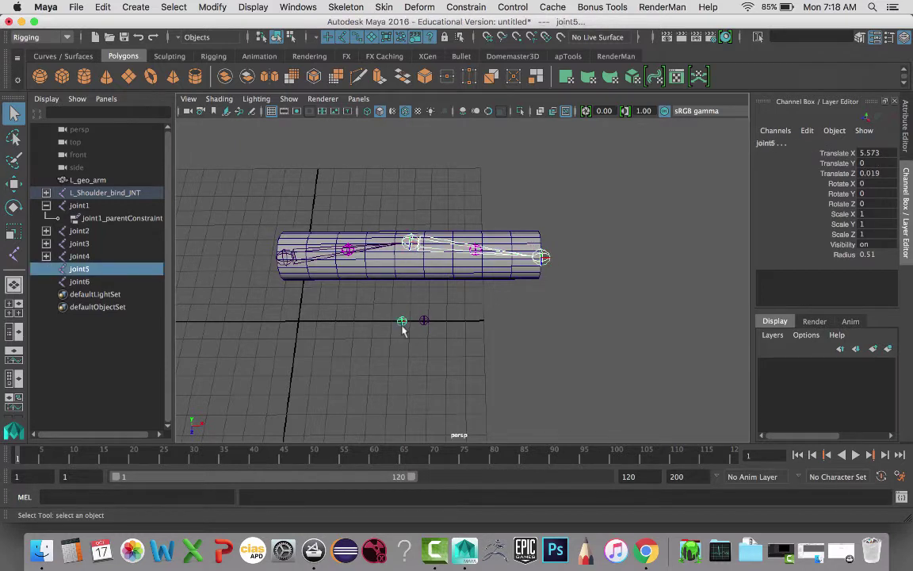
click(487, 258)
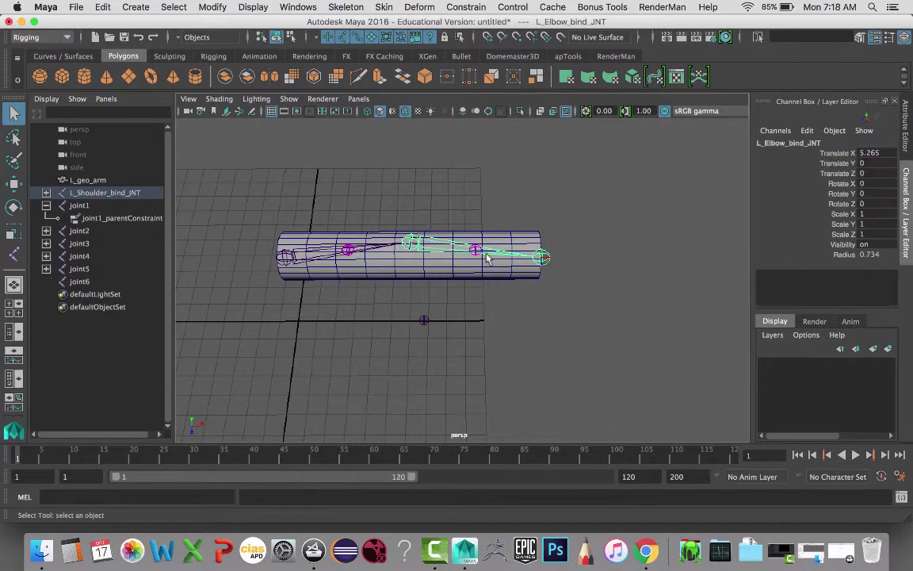
click(542, 257)
shift+click(425, 320)
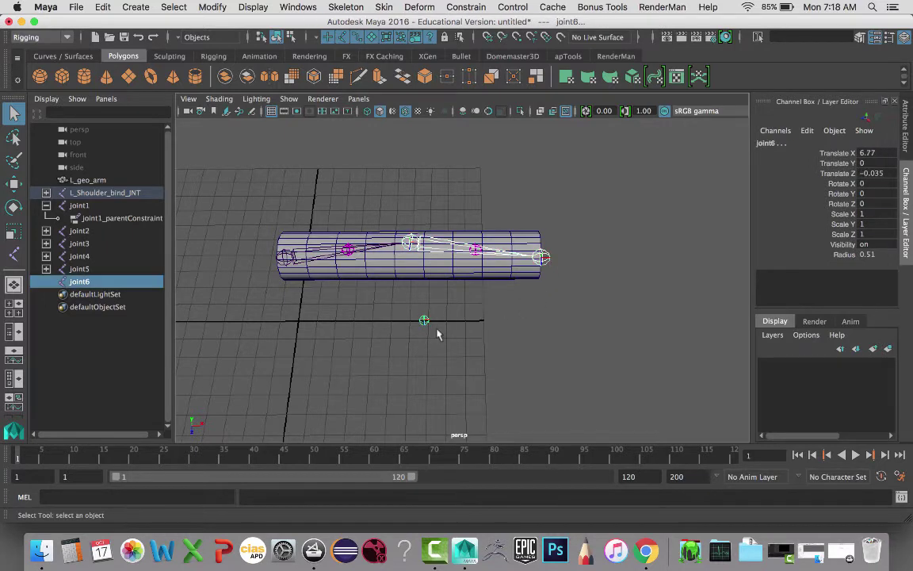
key(g)
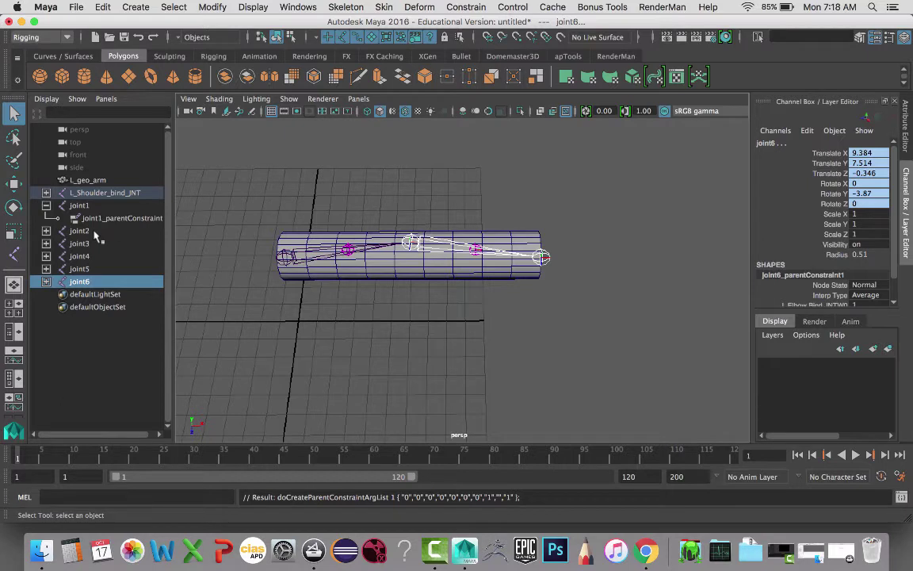
Expand joint2 and select its parent constraint to view its shoulder and elbow weights
click(46, 231)
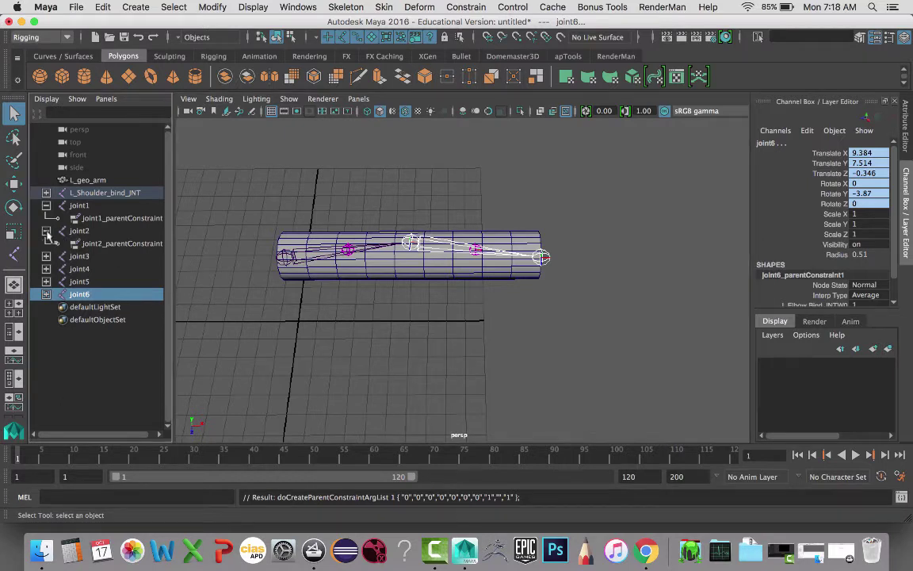
click(117, 243)
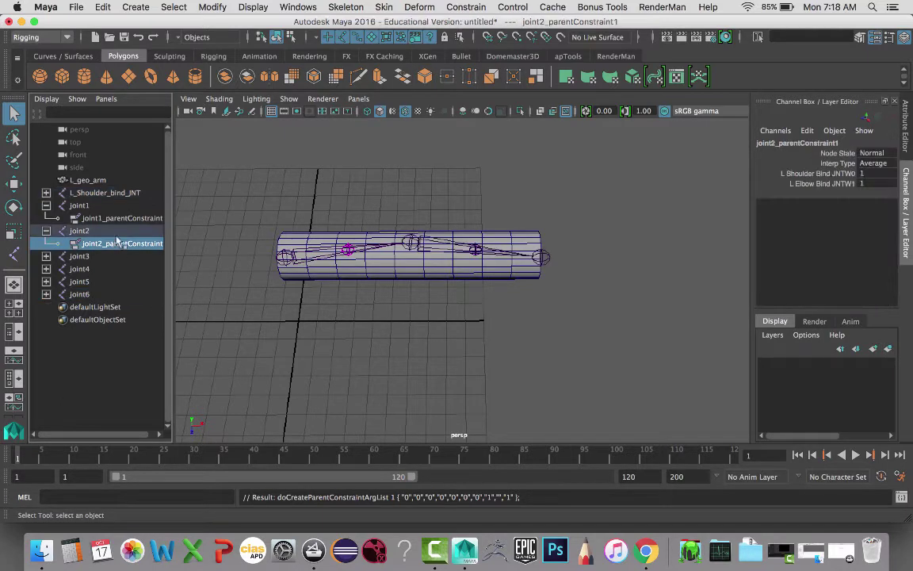
click(46, 231)
click(79, 231)
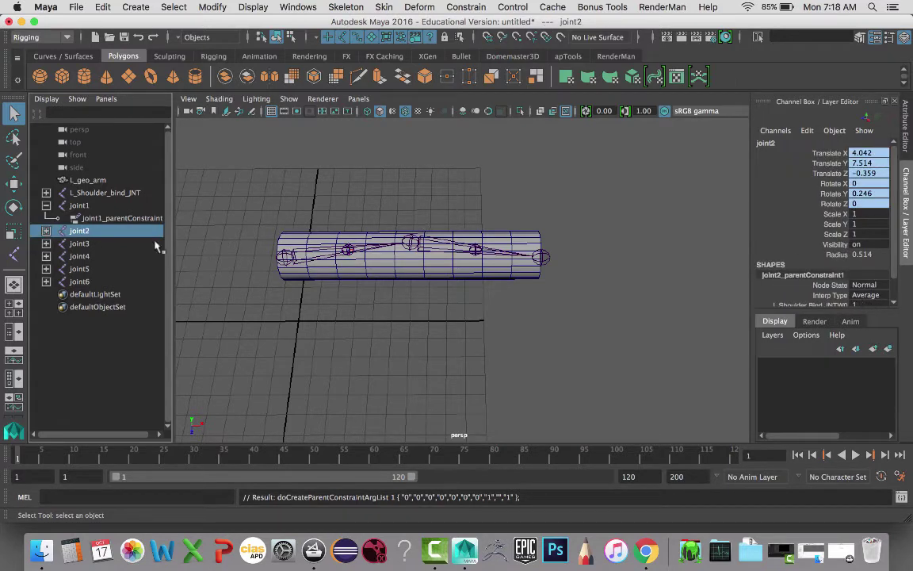
click(46, 230)
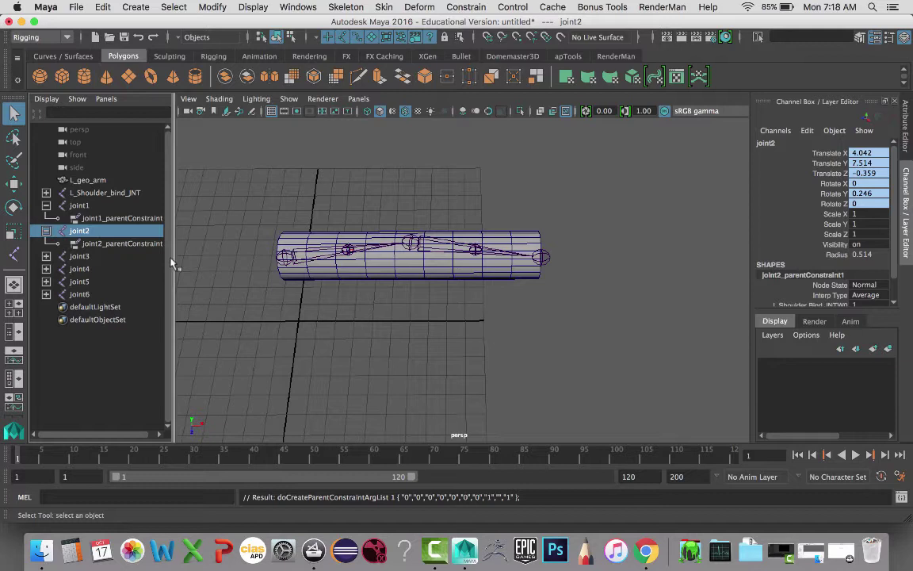
click(121, 243)
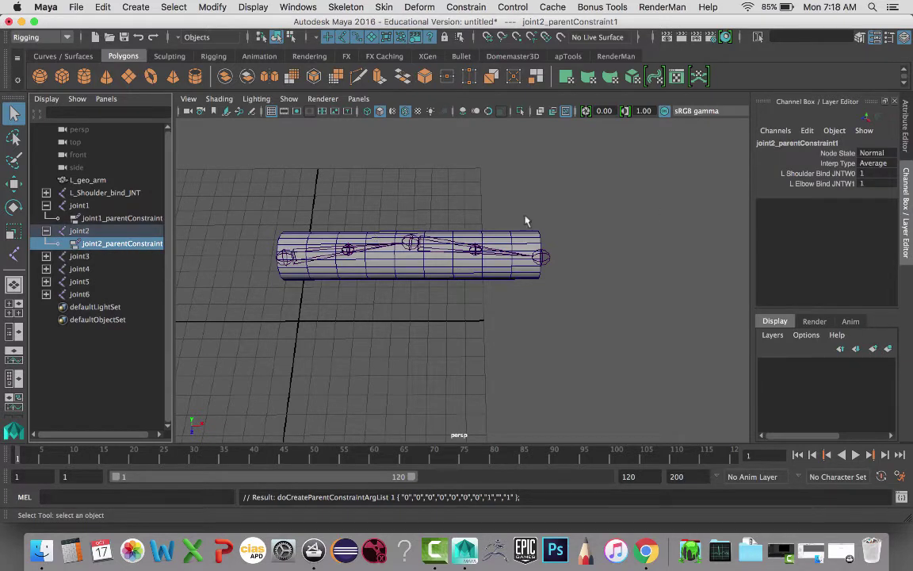
Reveal the parent constraints under joint3 through joint6, then select joint1_parentConstraint1
click(46, 256)
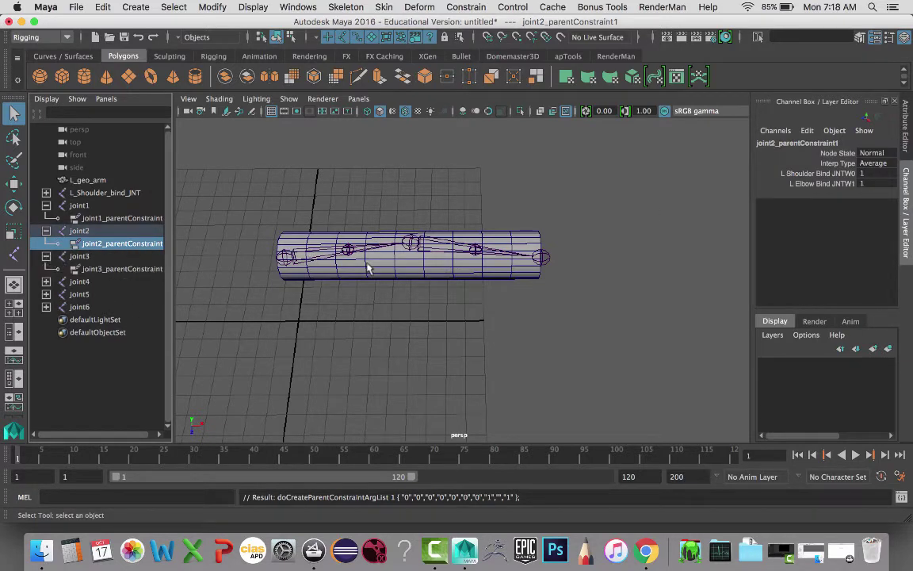
click(46, 282)
click(46, 307)
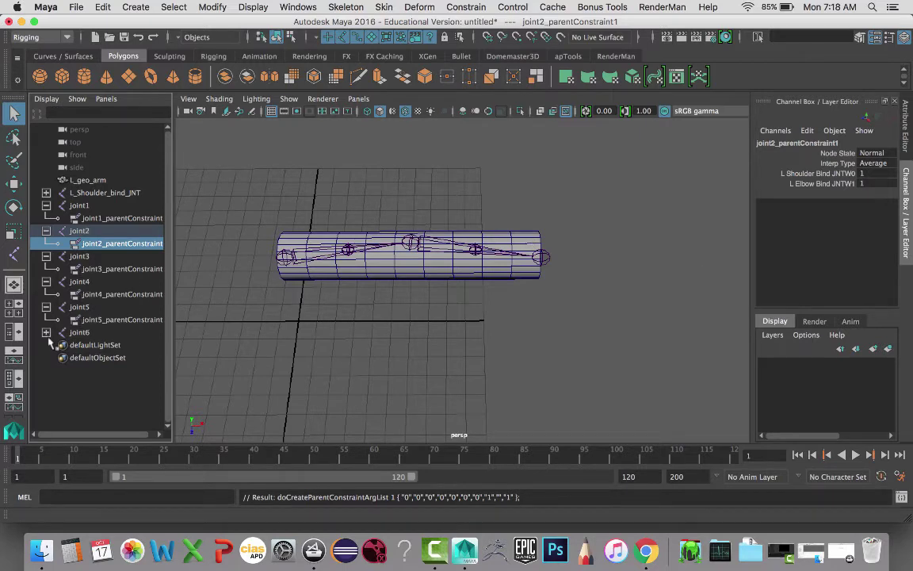
click(46, 332)
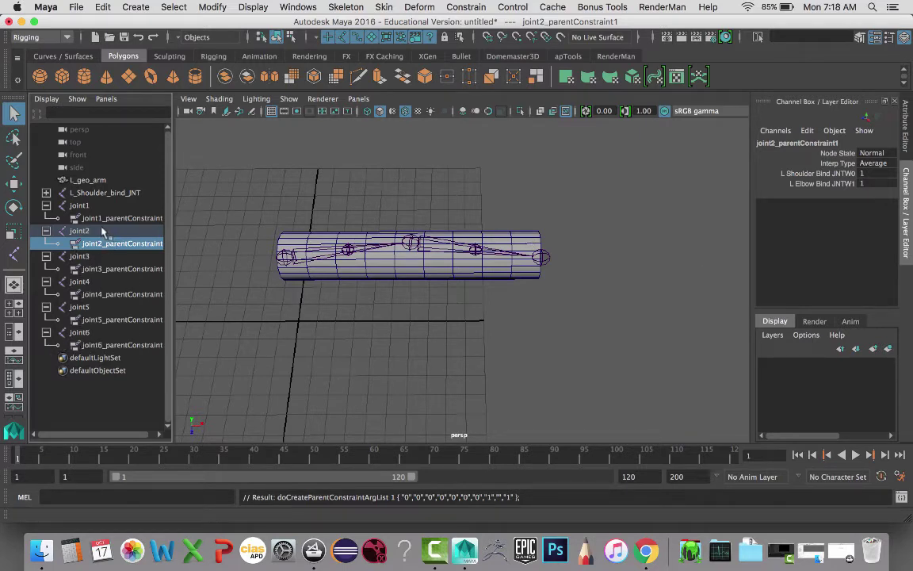
click(865, 172)
click(850, 173)
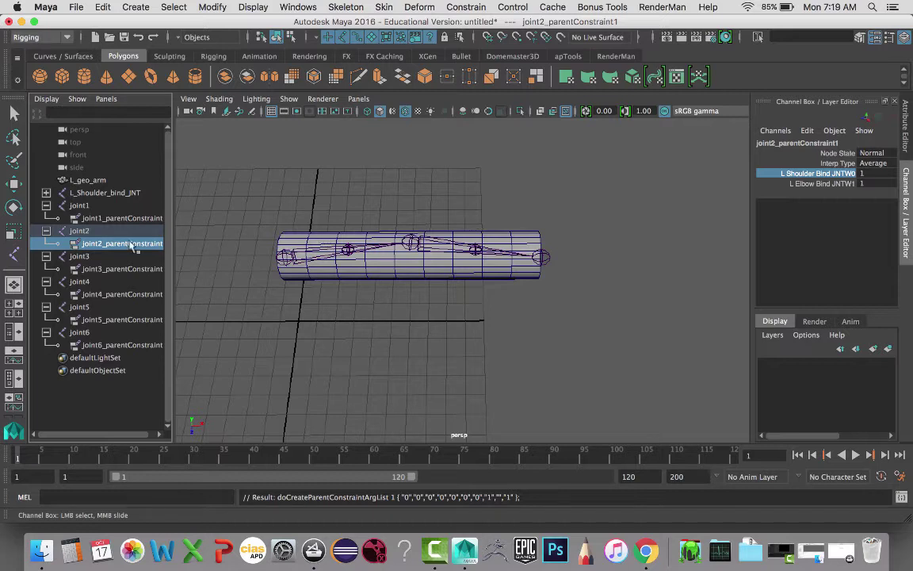
click(117, 217)
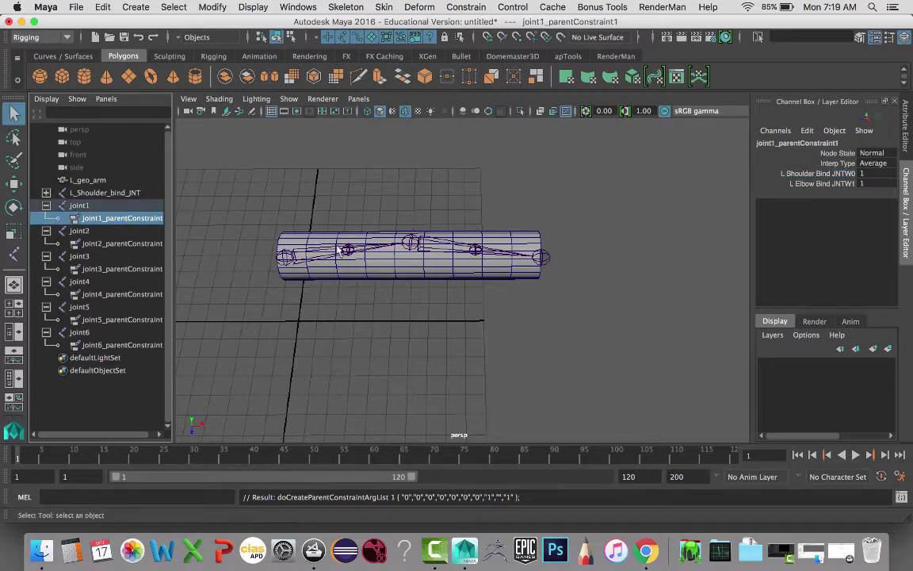
Enter L Shoulder Bind JNTW0 0.75 and L Elbow Bind JNTW1 0.25 in the Channel Box
double_click(864, 173)
text(10)
key(Return)
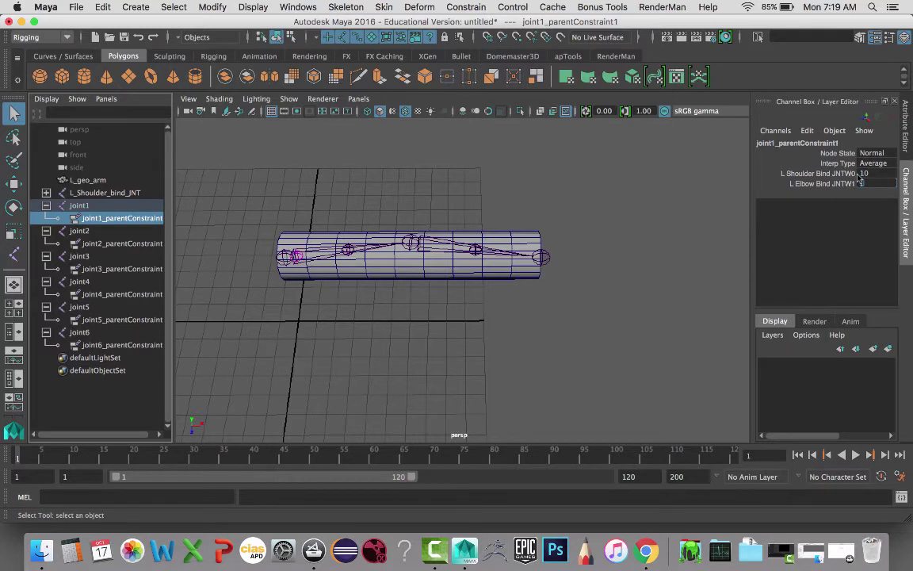
click(872, 153)
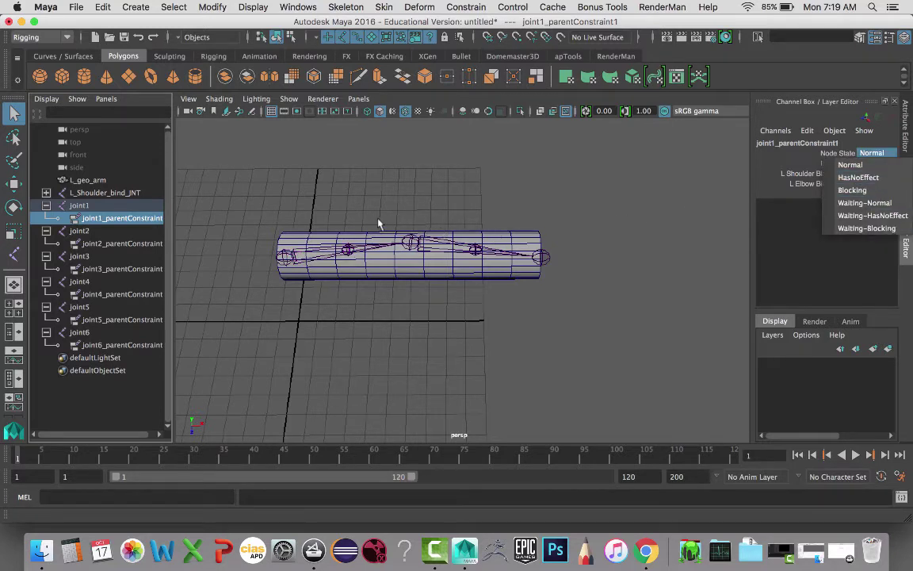
click(616, 176)
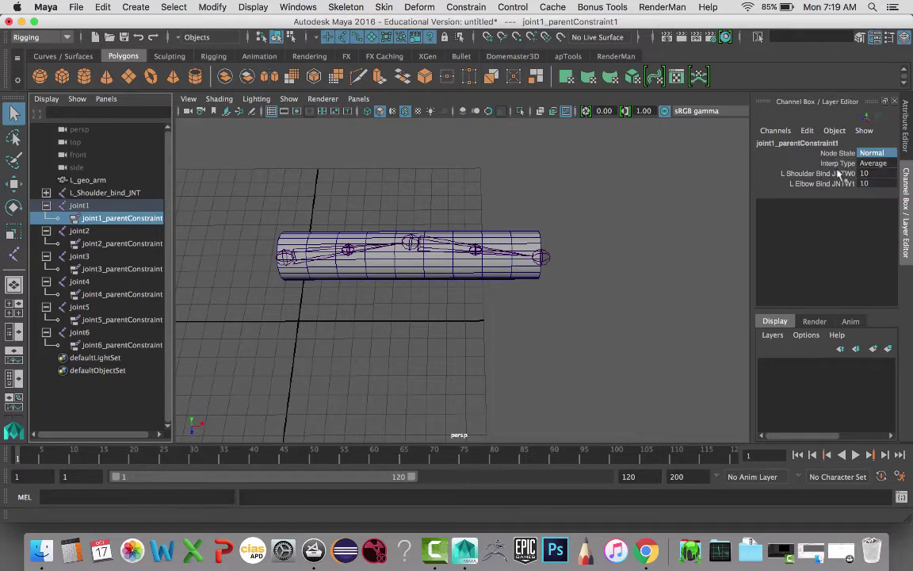
drag(865, 173, 870, 183)
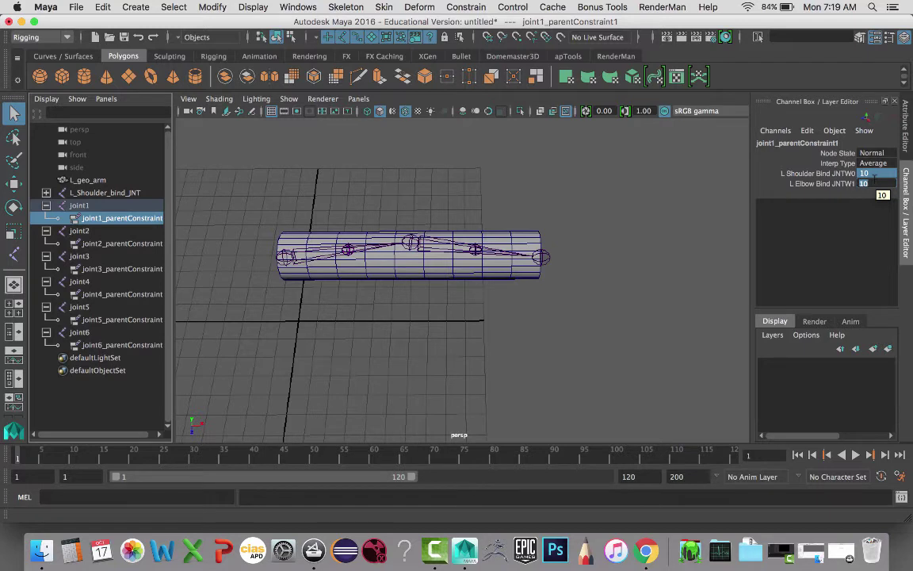
click(875, 181)
text(1)
key(Return)
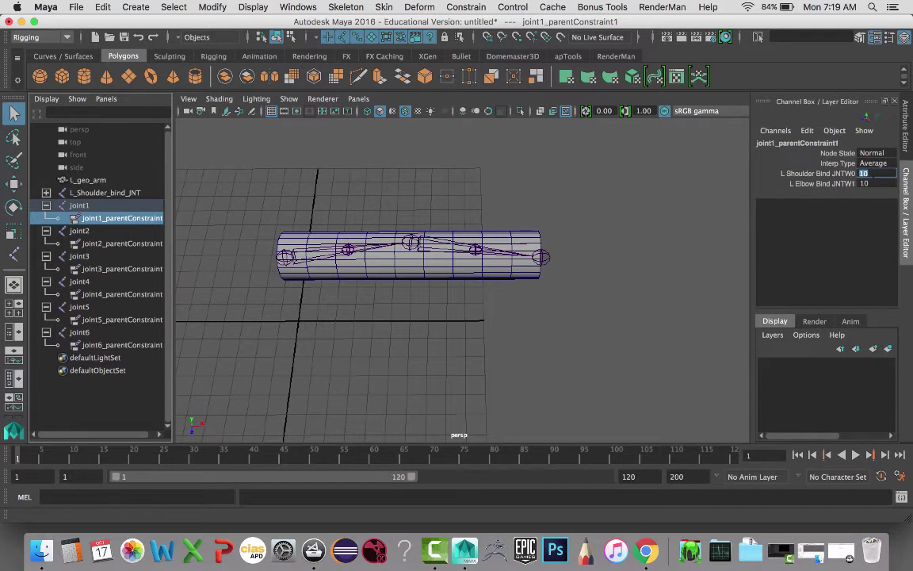
text(1)
text(75)
key(Return)
key(Return)
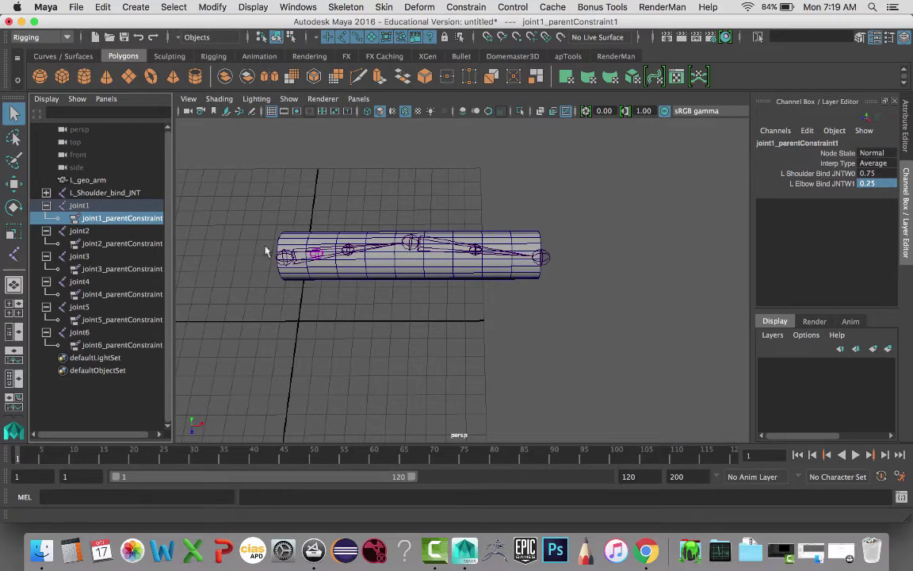
Set joint2's parent constraint weights to 0.5 shoulder and 0.5 elbow
click(123, 243)
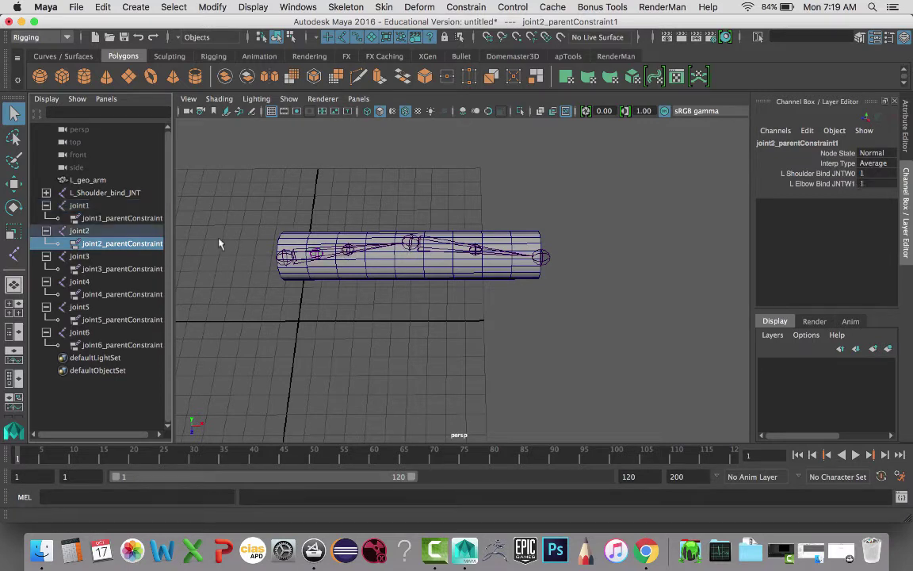
click(875, 172)
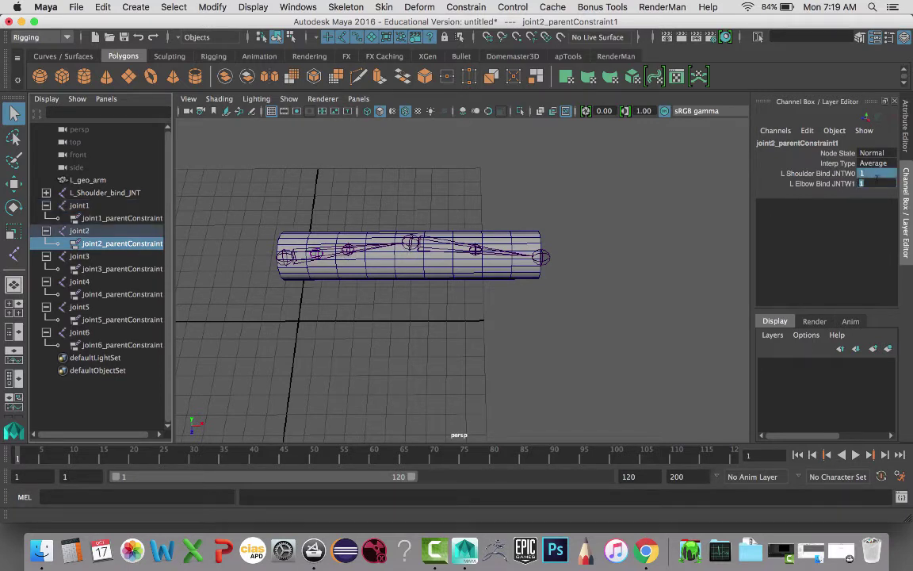
key(BackSpace)
key(Return)
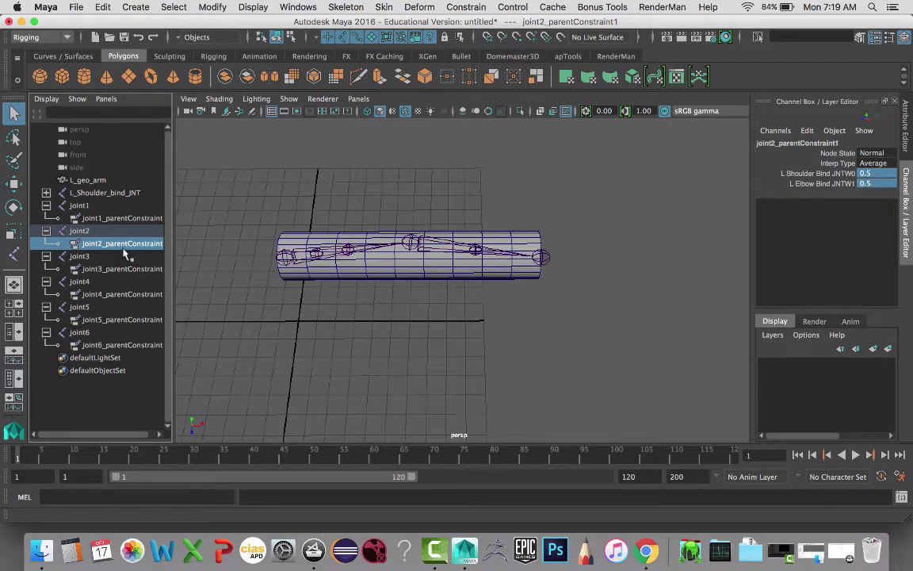
Set joint3's parent constraint weights to 0.25 shoulder and 0.75 elbow
click(123, 268)
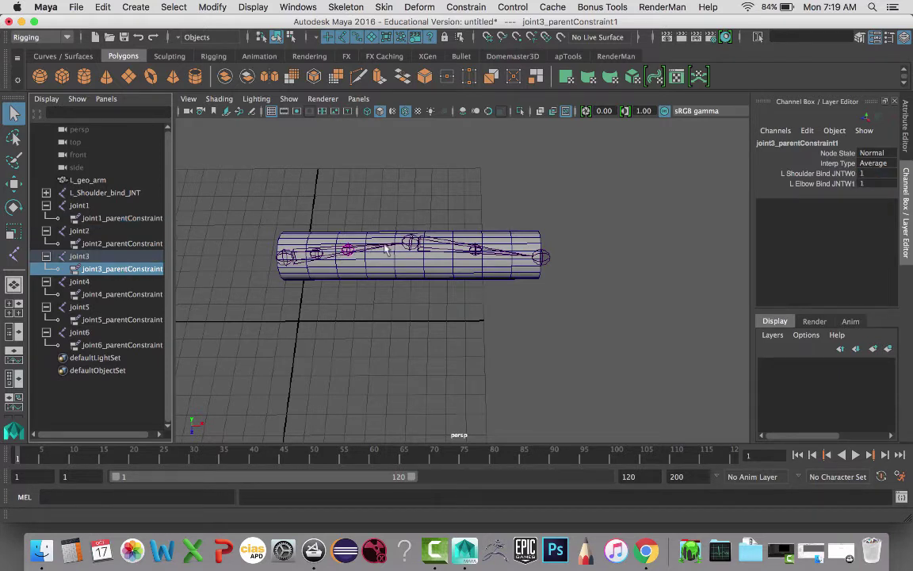
double_click(872, 174)
text(.2)
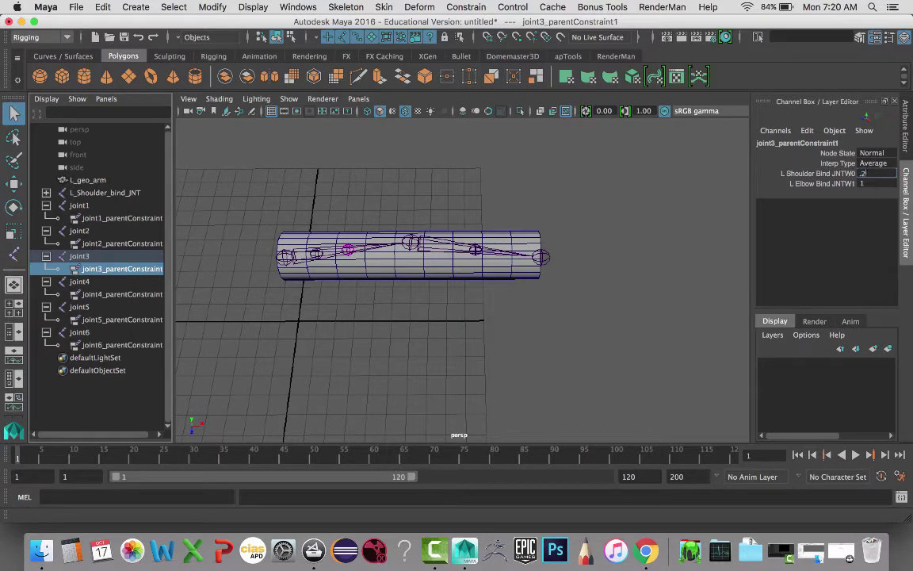
text(5)
key(Tab)
text(.75)
key(ctrl+z)
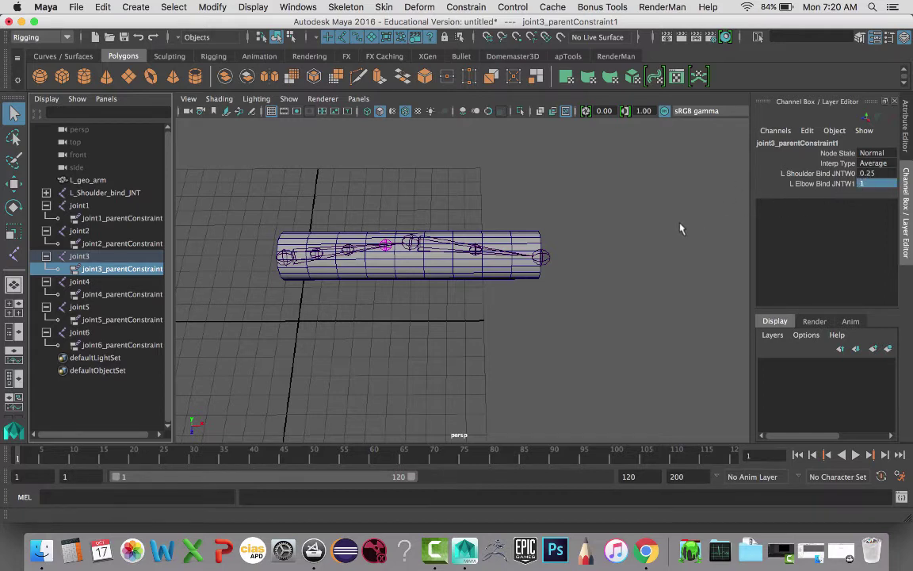
click(862, 183)
key(BackSpace)
text(.75)
key(Return)
Set joint4's parent constraint weights to 0.75 elbow and 0.25 wrist
click(103, 294)
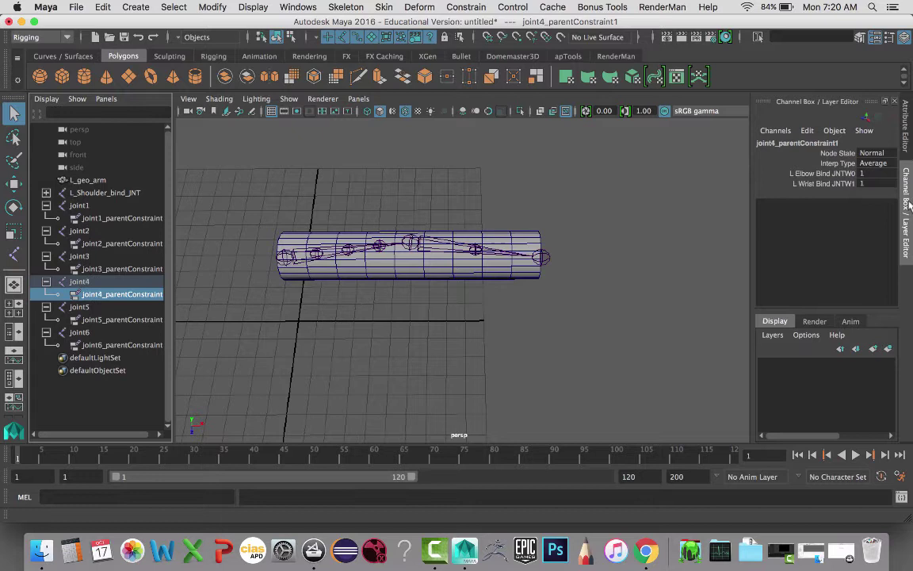
click(868, 173)
key(Return)
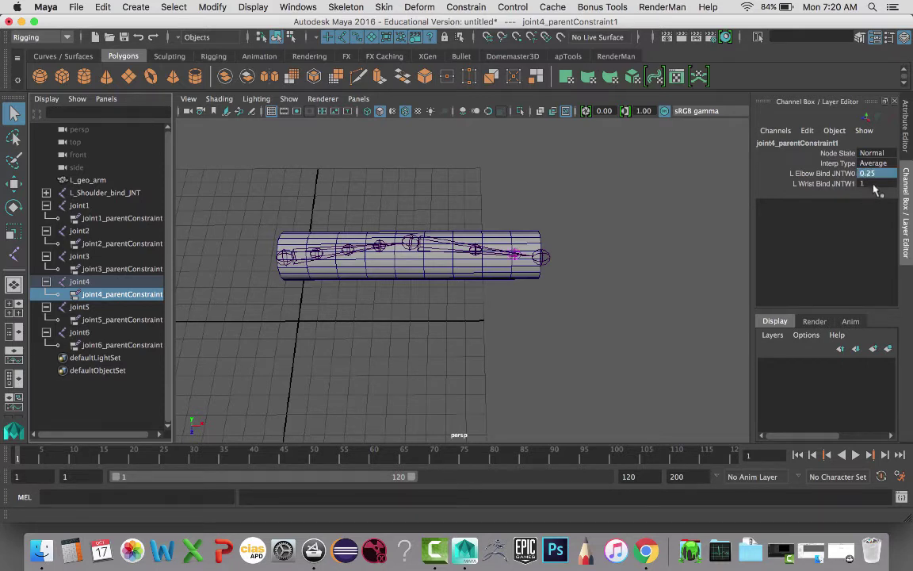
click(864, 183)
key(BackSpace)
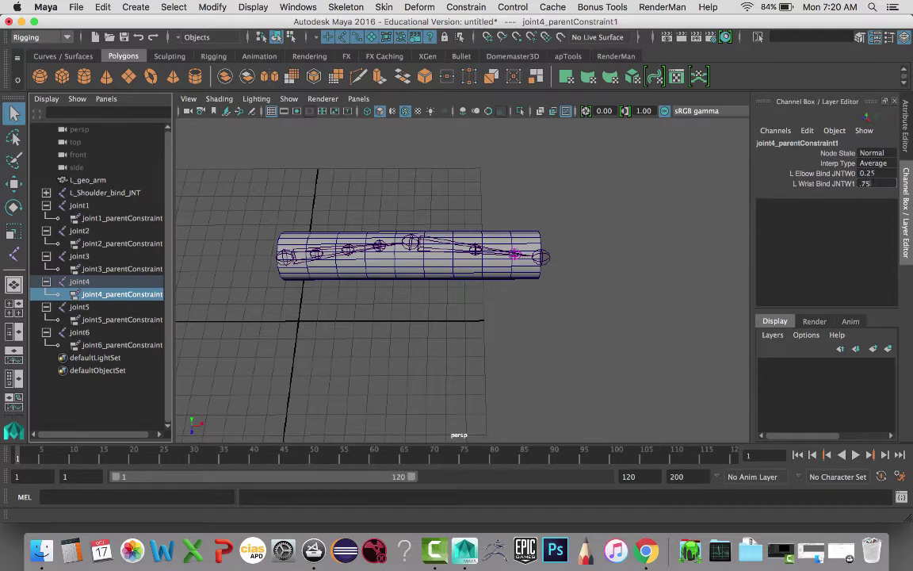
key(Return)
click(868, 173)
text(.75)
key(Tab)
text(.25)
key(Return)
Set joint5's parent constraint weights to 0.5 elbow and 0.5 wrist
click(115, 320)
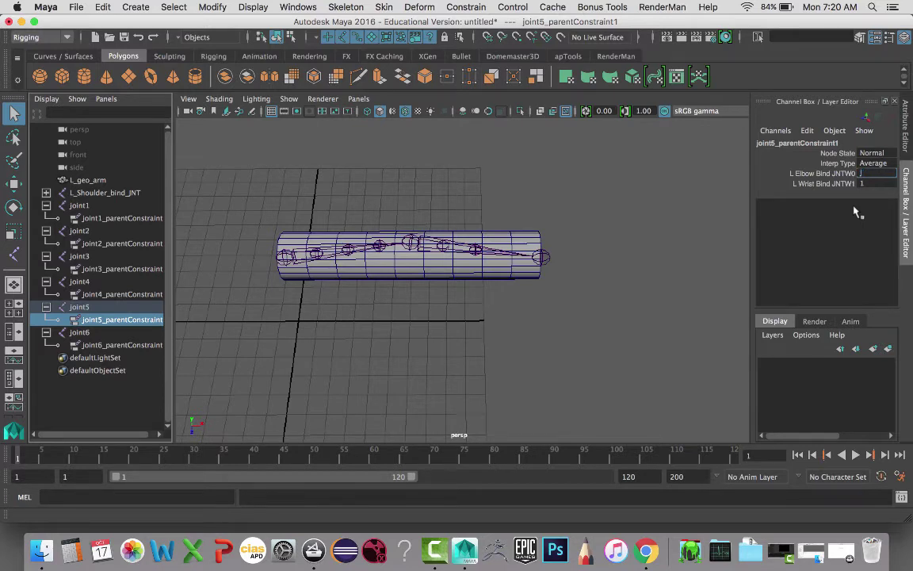
text(.5)
key(Tab)
click(872, 152)
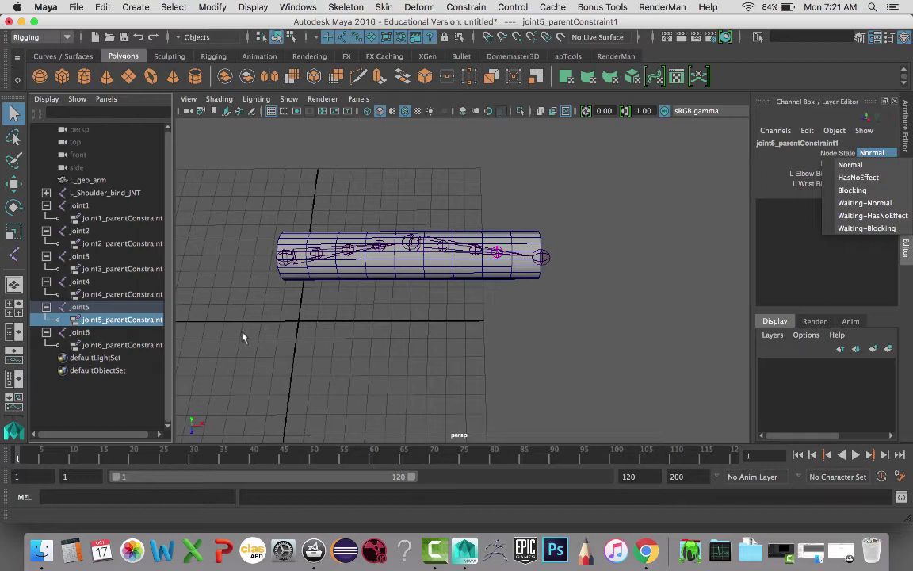
click(108, 315)
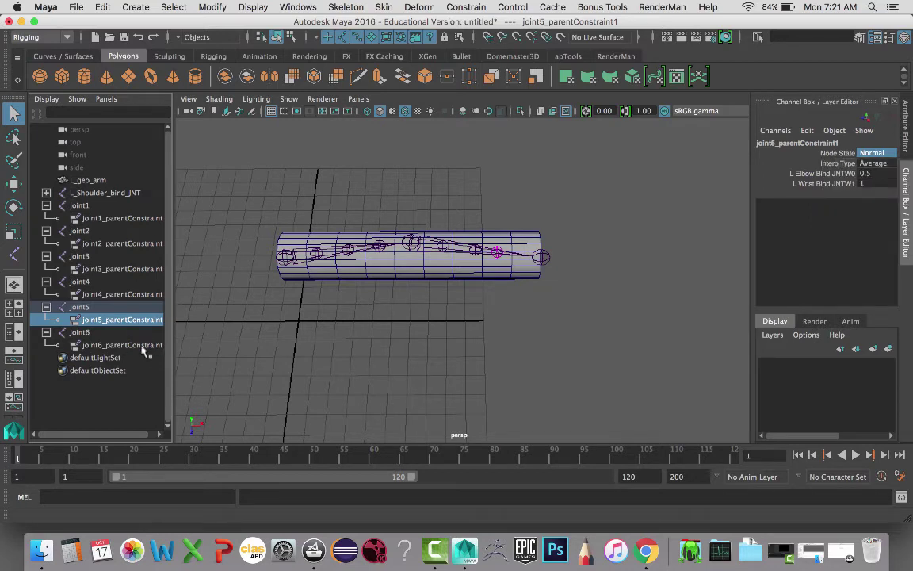
click(865, 183)
key(Return)
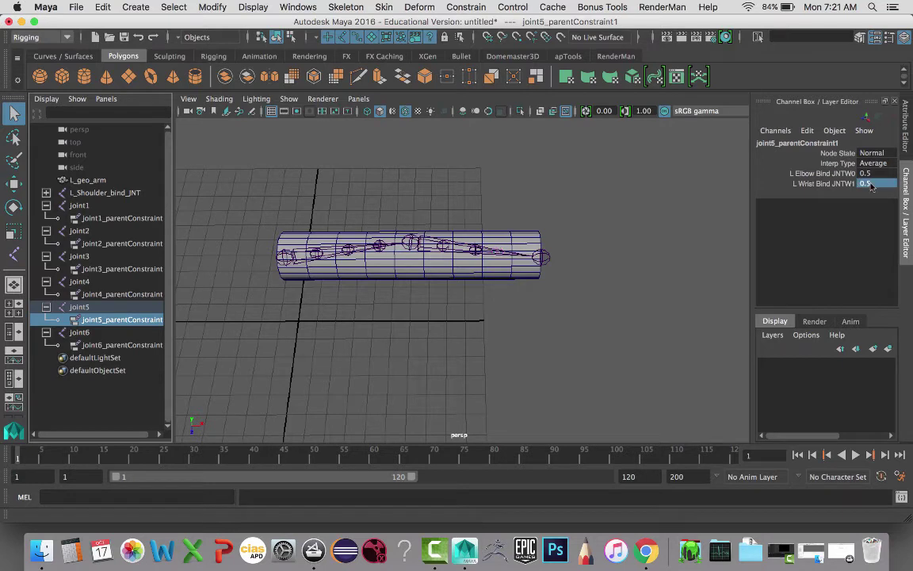
Enter L Elbow Bind JNTW0 0.25 and L Wrist Bind JNTW1 0.75 for joint6_parentConstraint1
click(115, 345)
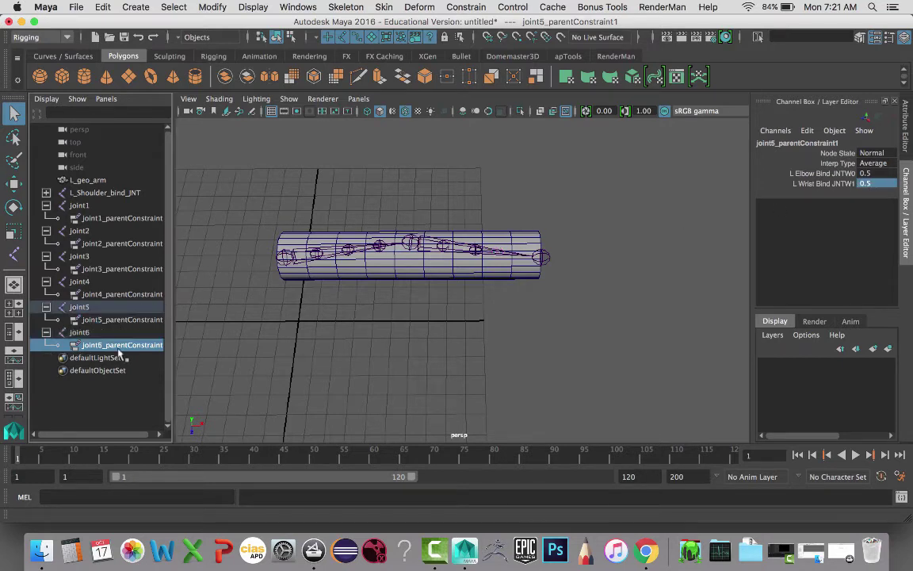
double_click(879, 175)
key(BackSpace)
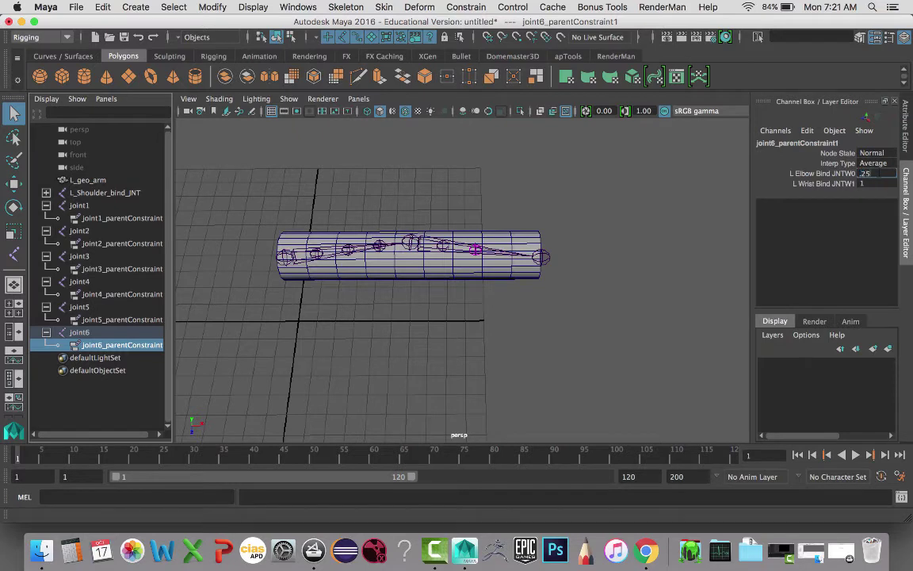
text(.25)
key(Tab)
text(.75)
key(Return)
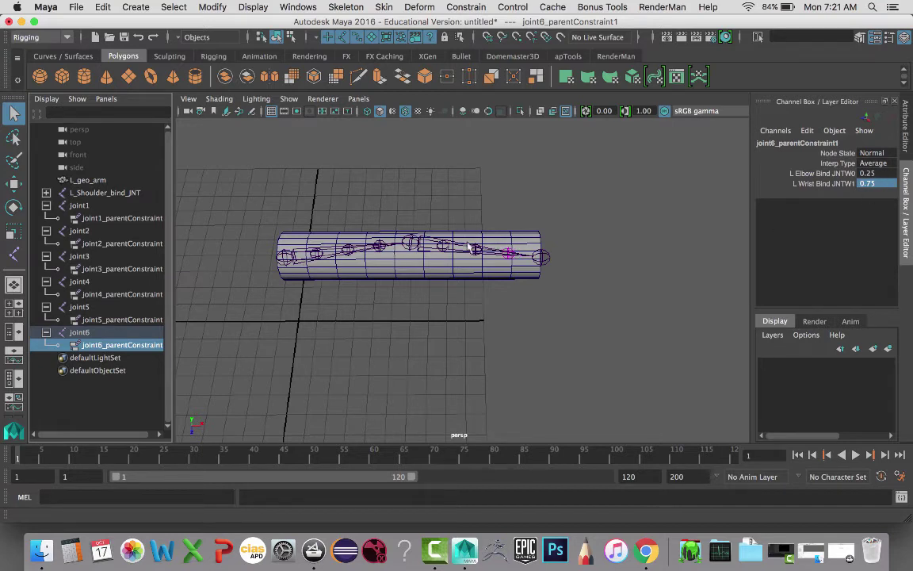
click(97, 215)
Delete the parent constraints on joint1 through joint6, then select joint1
ctrl+click(102, 243)
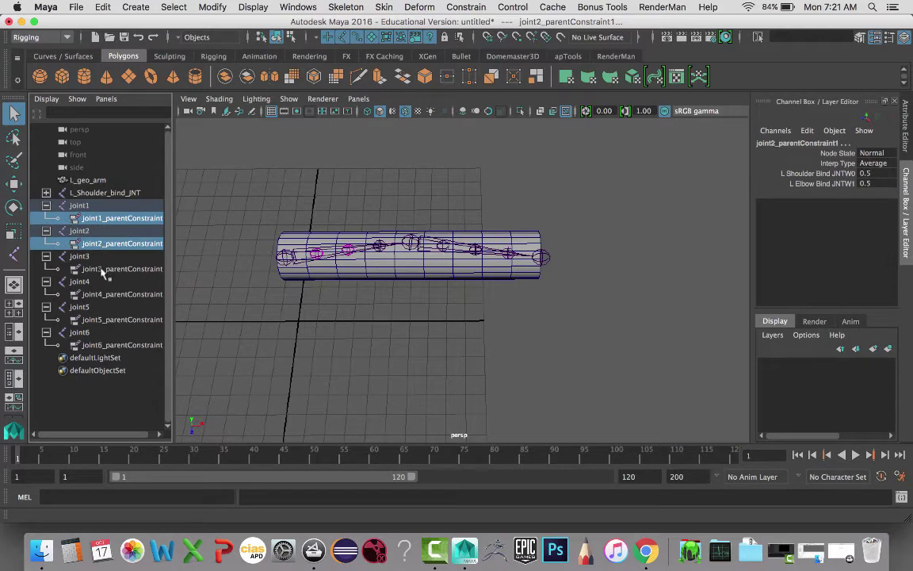
ctrl+click(94, 269)
ctrl+click(93, 294)
ctrl+click(96, 319)
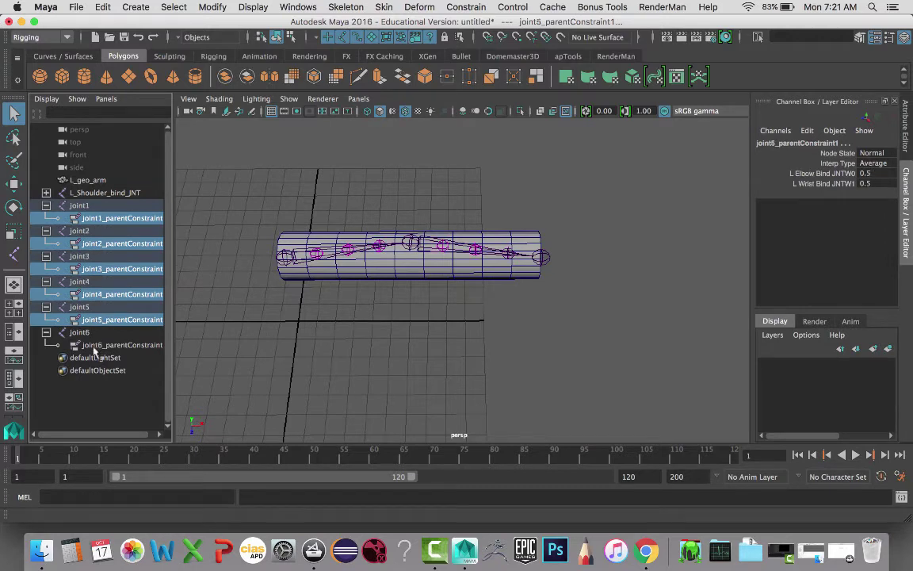
ctrl+click(95, 346)
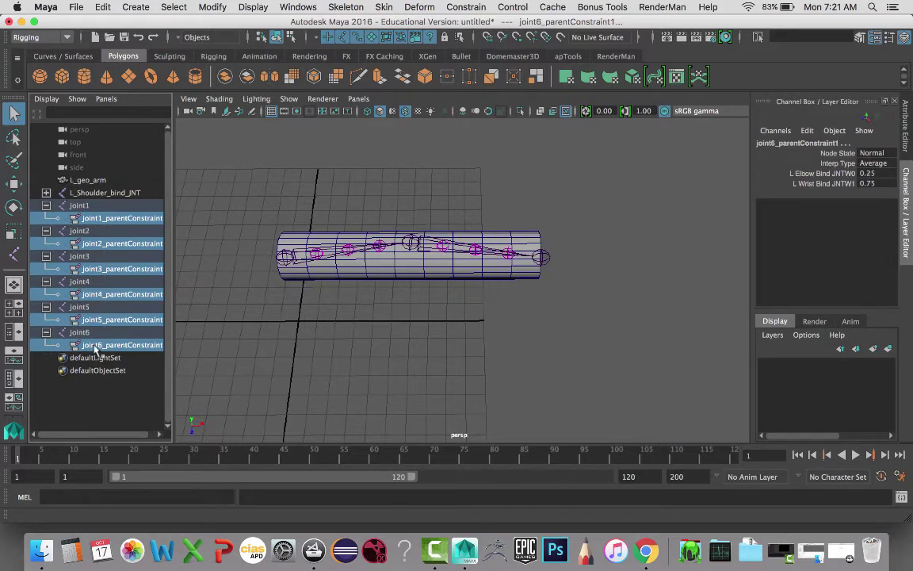
key(Delete)
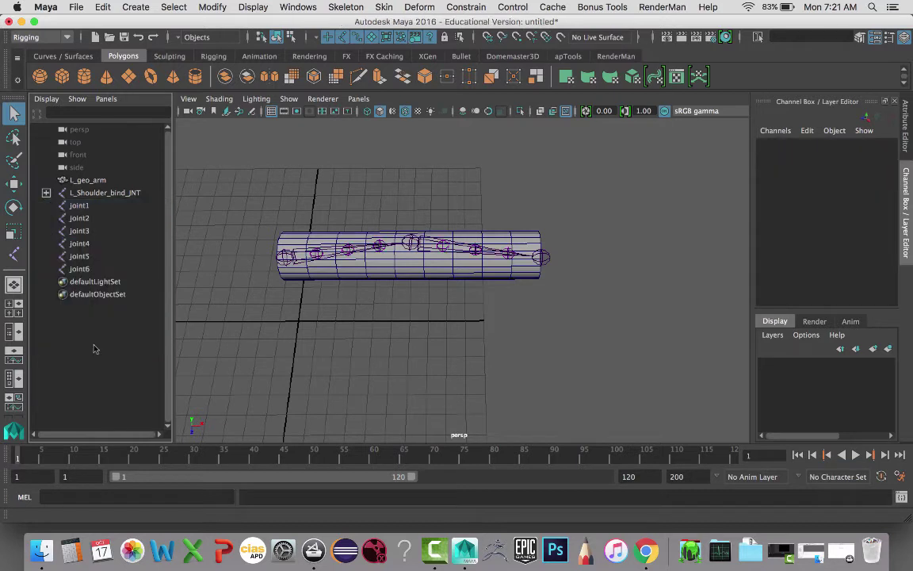
click(83, 207)
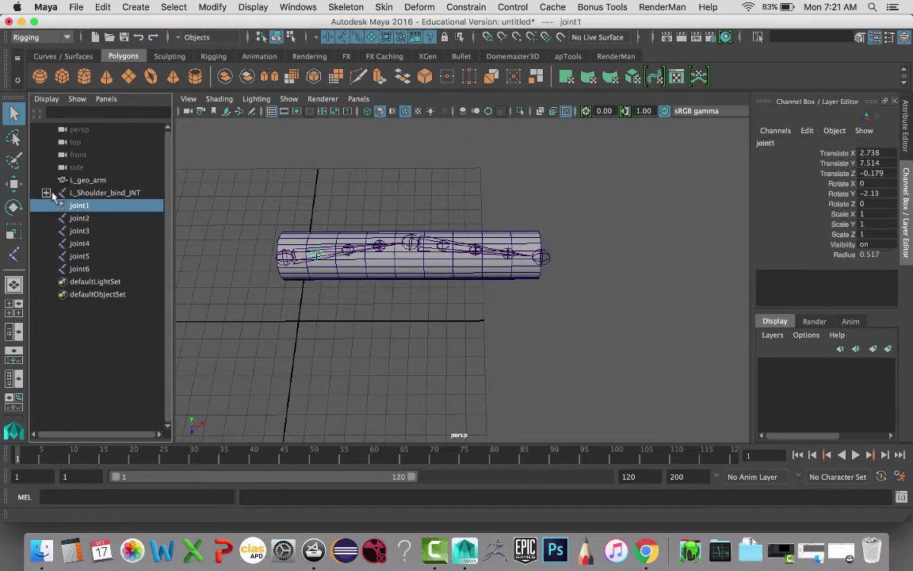
Parent joint3 under joint2 and joint2 under joint1 in the Outliner
click(46, 192)
click(59, 205)
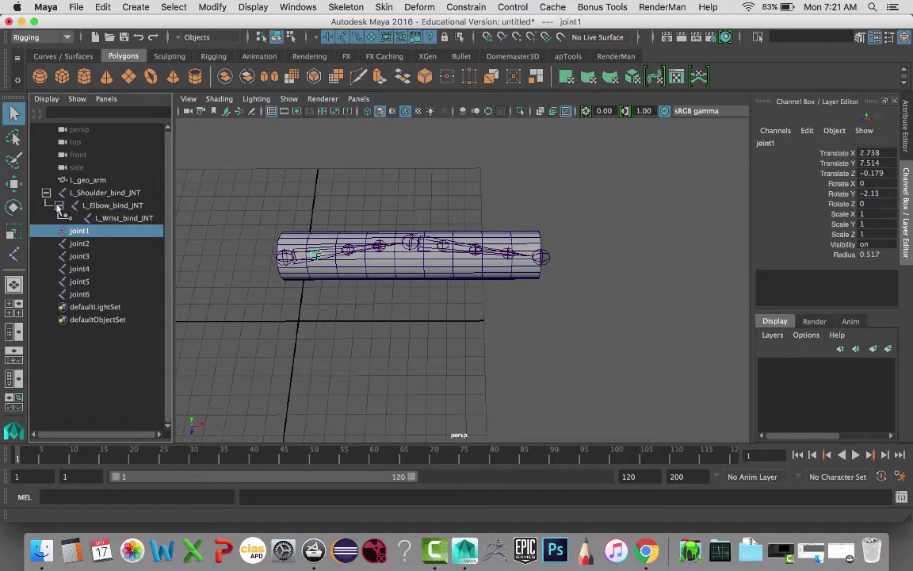
click(80, 256)
middle_drag(89, 258, 78, 232)
click(84, 244)
click(58, 243)
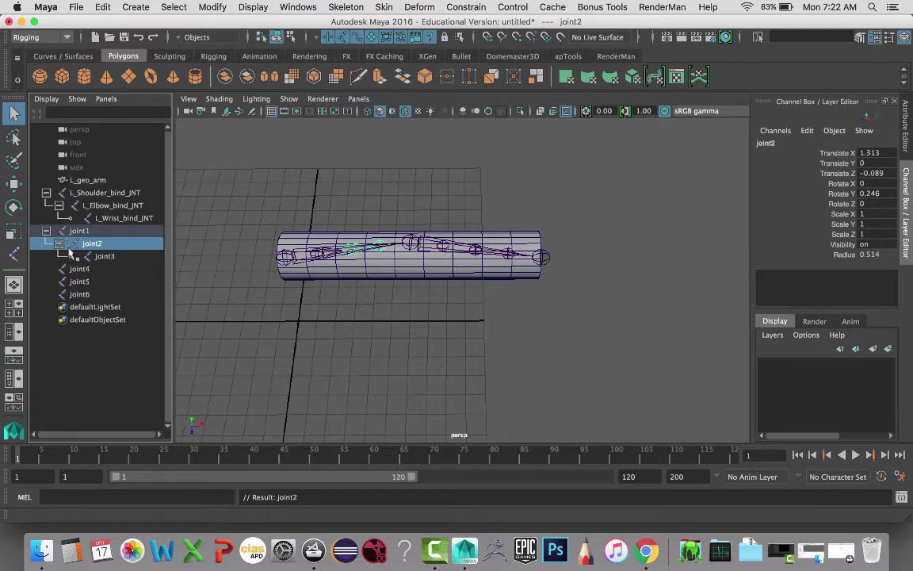
Parent joint6 under joint5 and joint1 under L_Shoulder_bind_JNT
click(81, 294)
middle_drag(82, 298, 76, 268)
click(58, 282)
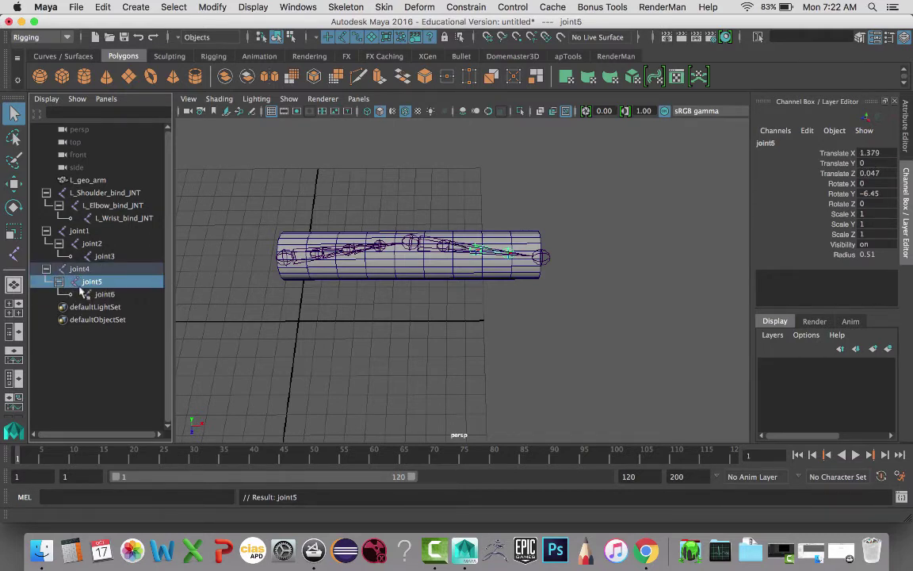
click(80, 270)
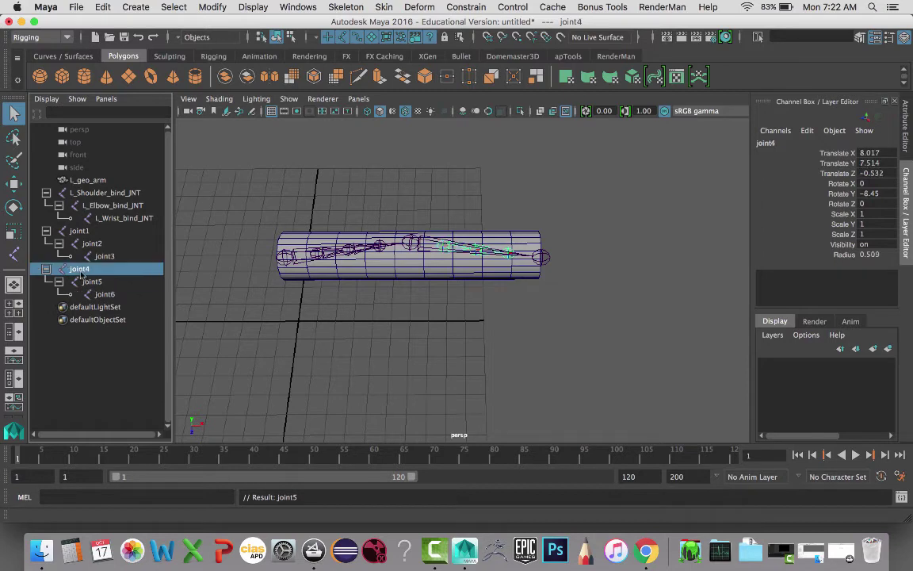
click(76, 230)
middle_drag(80, 231, 83, 192)
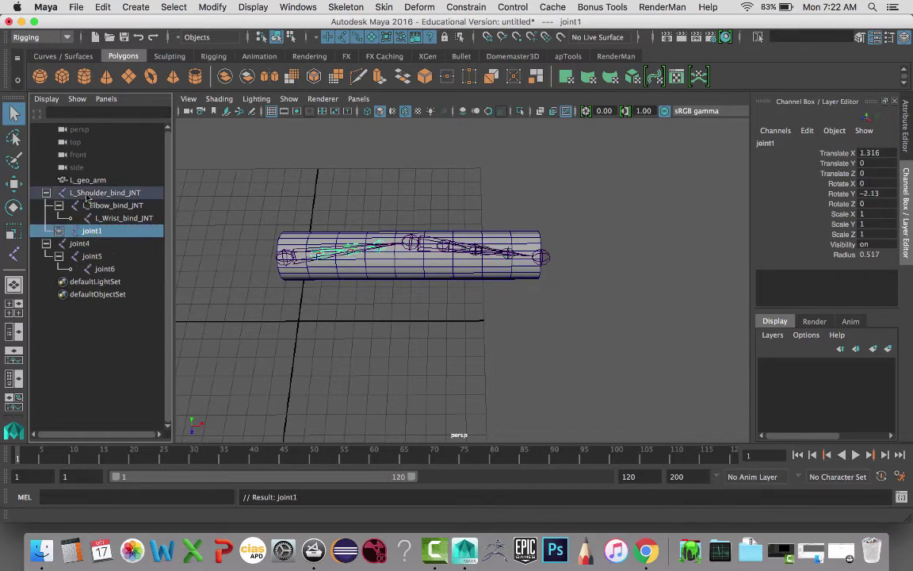
Parent joint4 under L_Elbow_bind_JNT, correcting an accidental drop onto the wrist joint
click(82, 246)
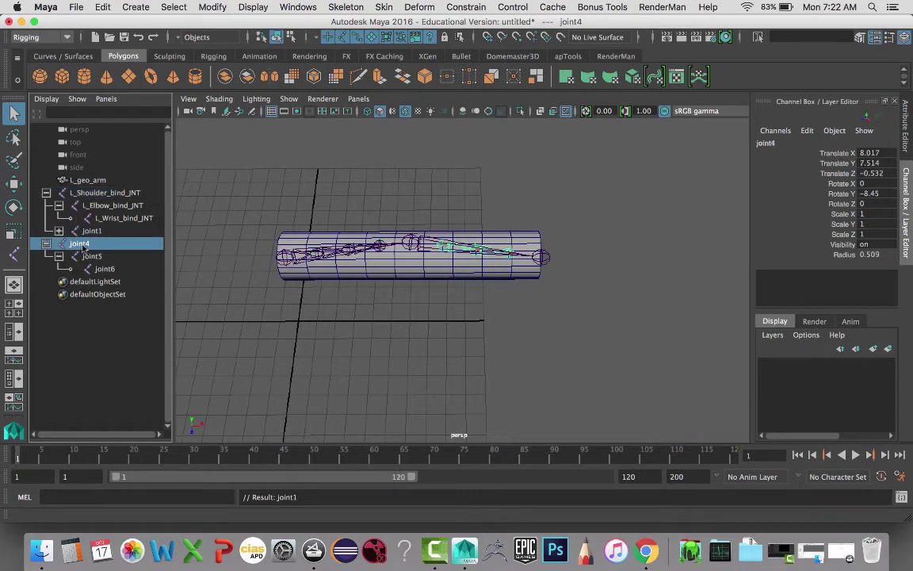
middle_drag(82, 246, 102, 215)
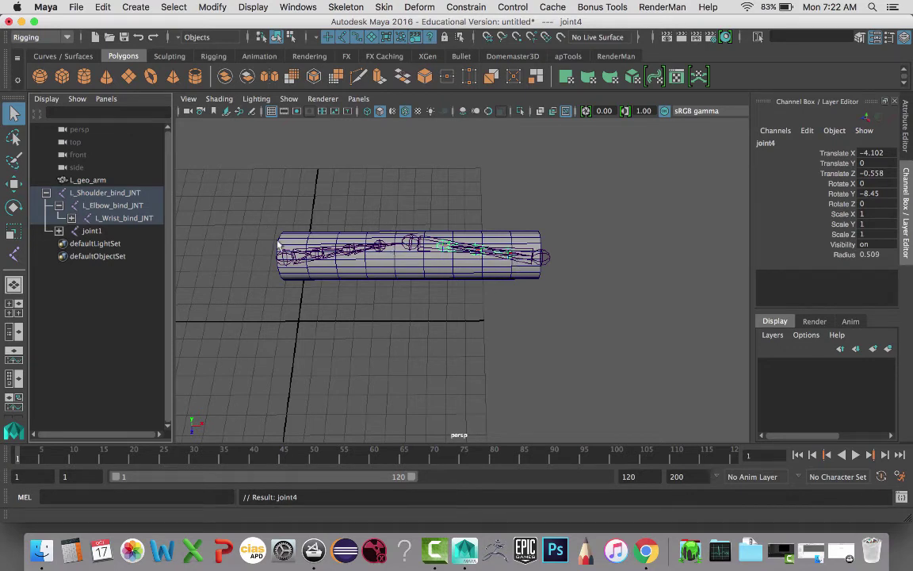
click(71, 218)
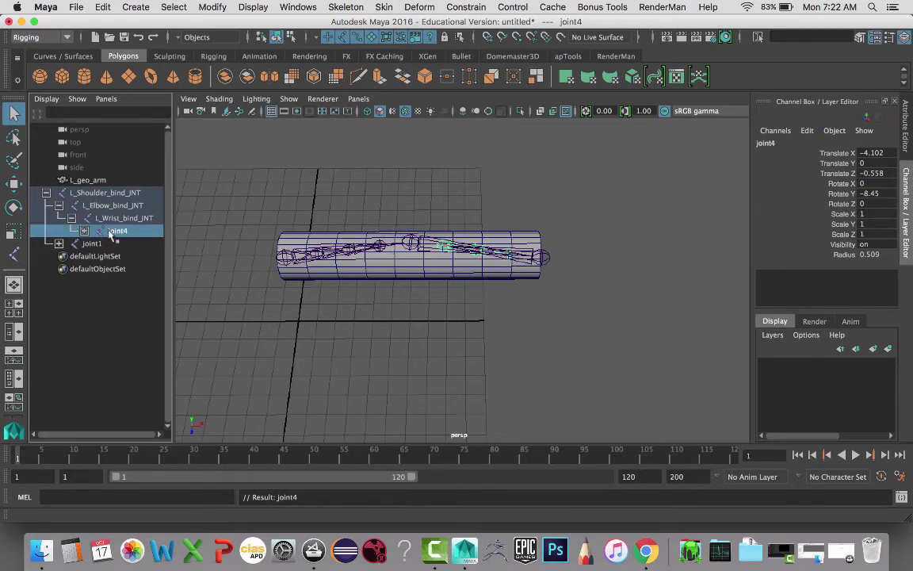
middle_drag(117, 231, 108, 203)
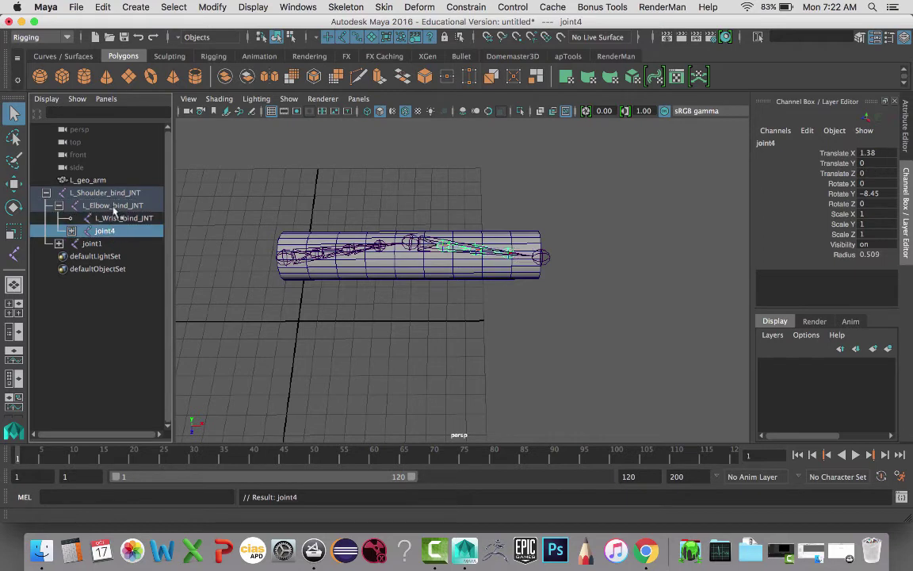
click(72, 231)
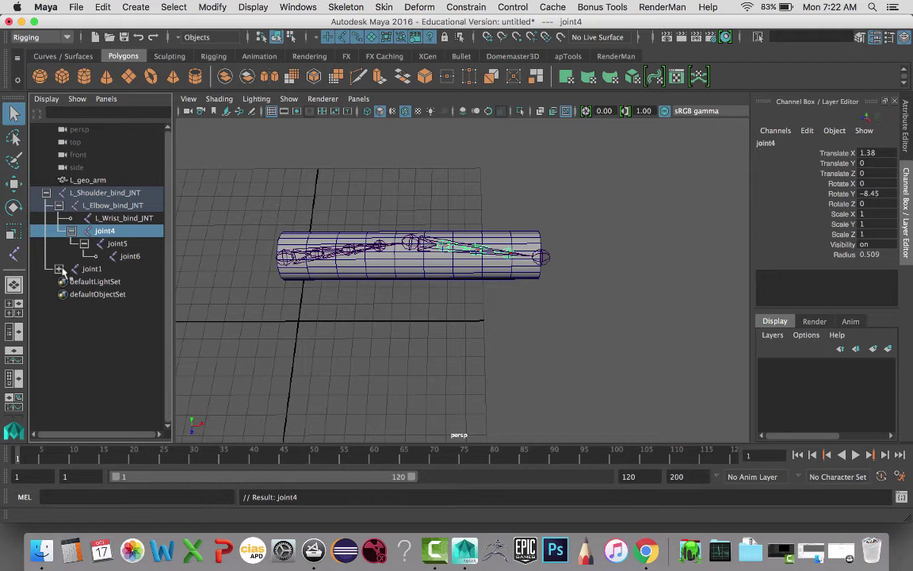
click(60, 268)
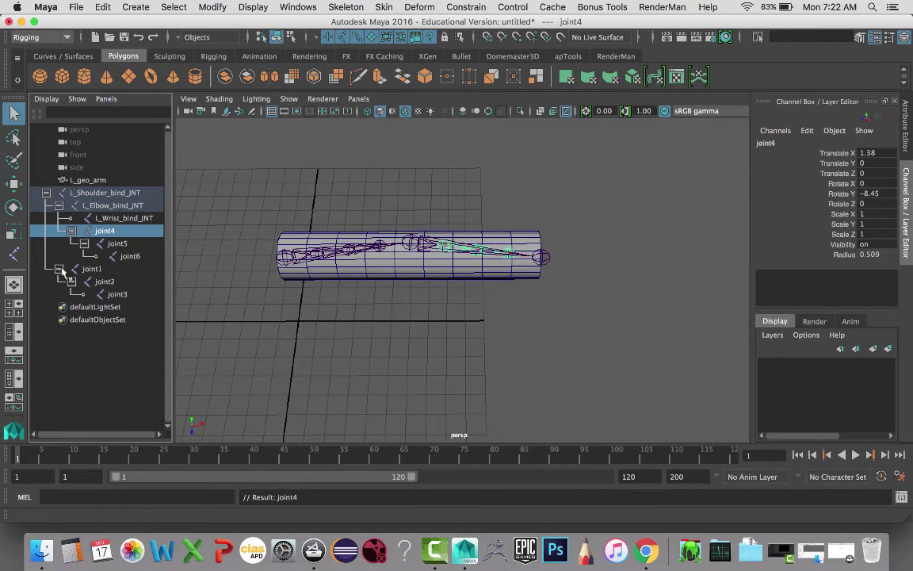
Parent L_Elbow_bind_JNT under joint3
click(112, 219)
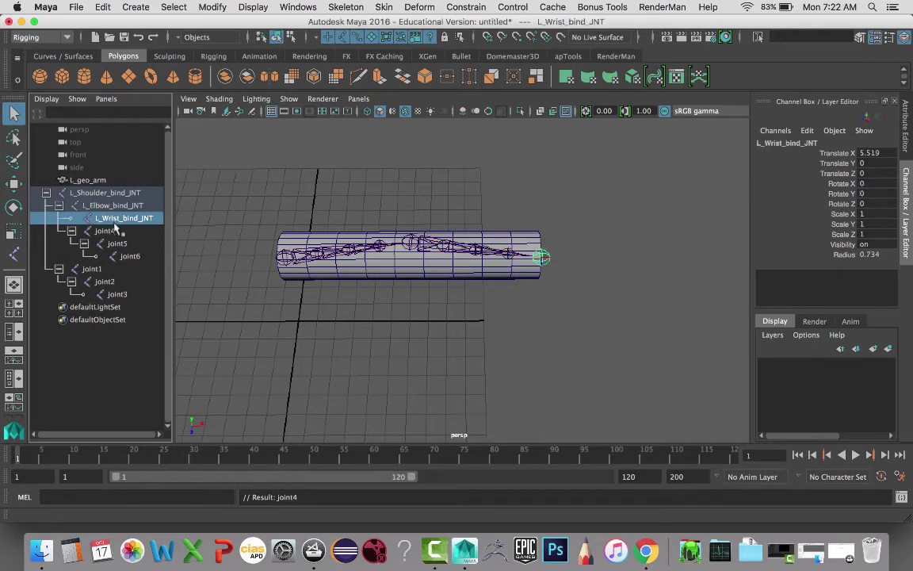
click(114, 205)
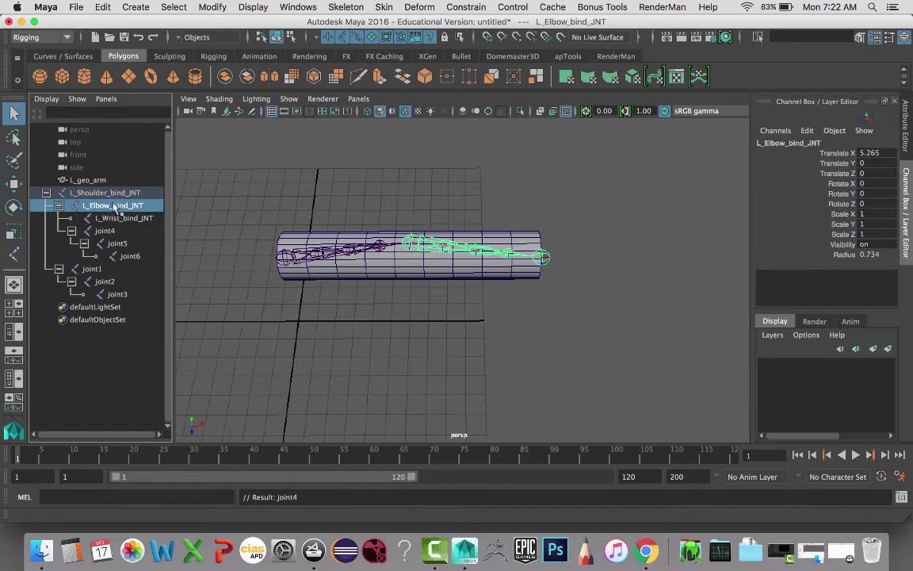
middle_drag(114, 205, 123, 301)
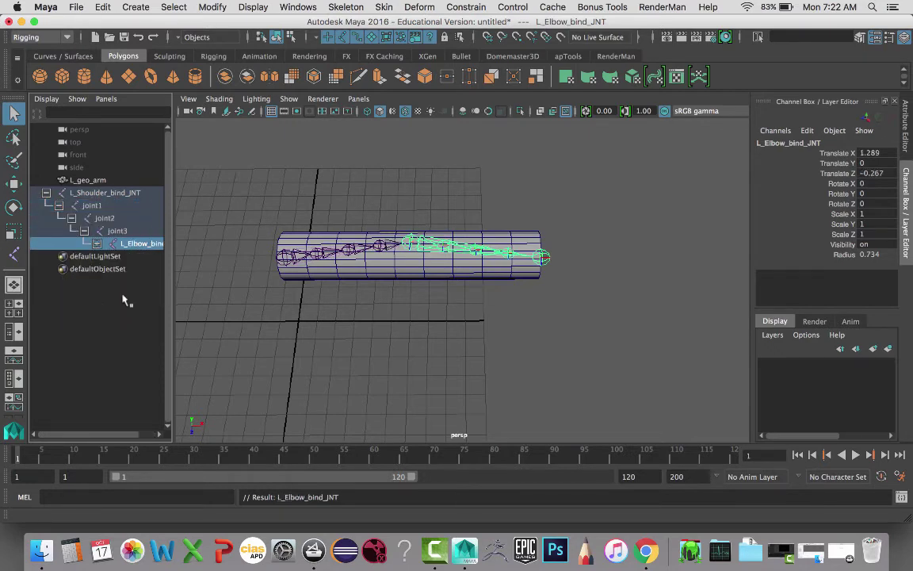
click(97, 243)
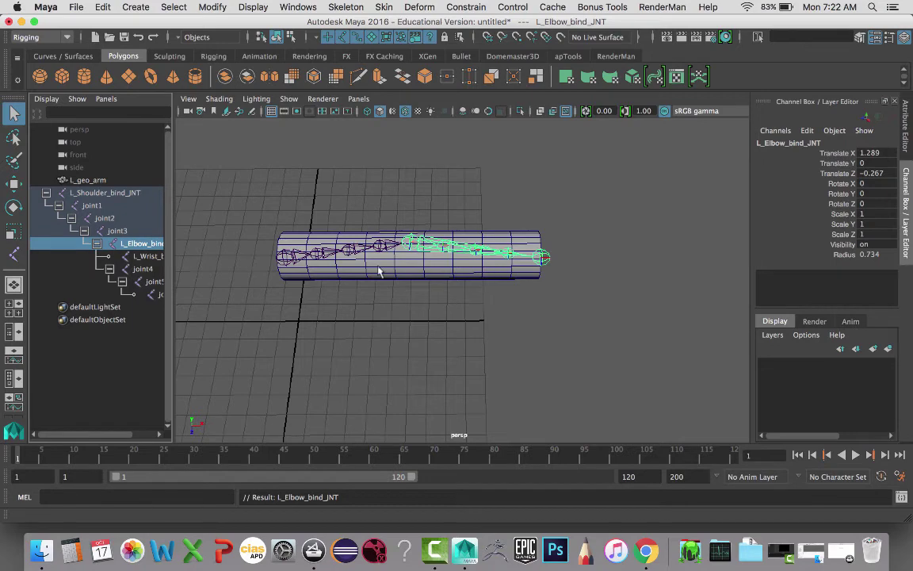
Parent L_Wrist_bind_JNT under joint6, then select joint1 through joint3
drag(170, 279, 273, 280)
click(186, 257)
middle_drag(186, 257, 190, 295)
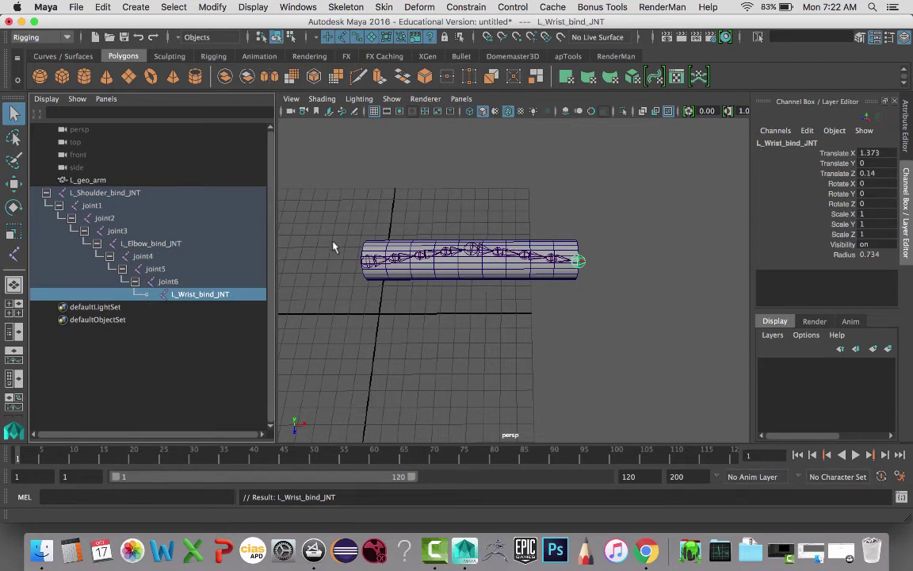
click(366, 260)
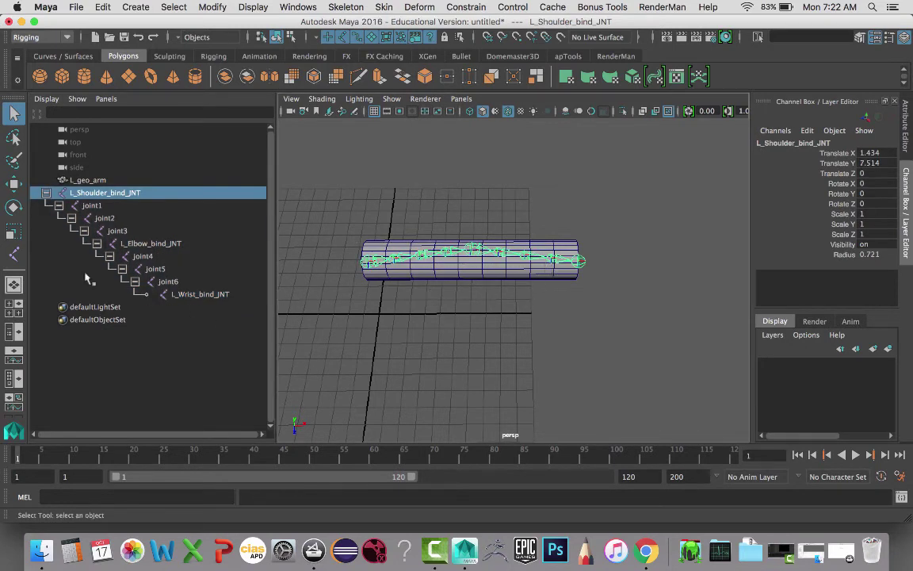
click(94, 208)
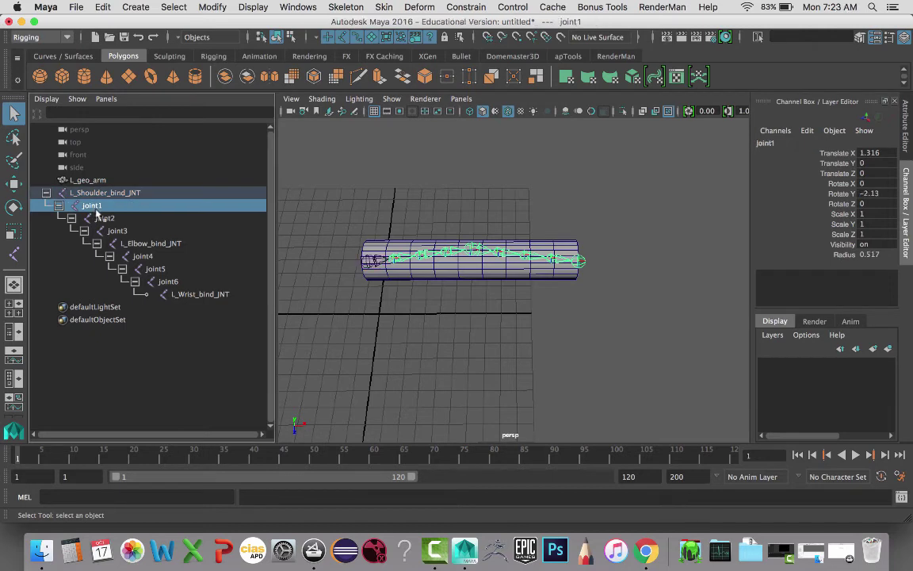
shift+click(109, 230)
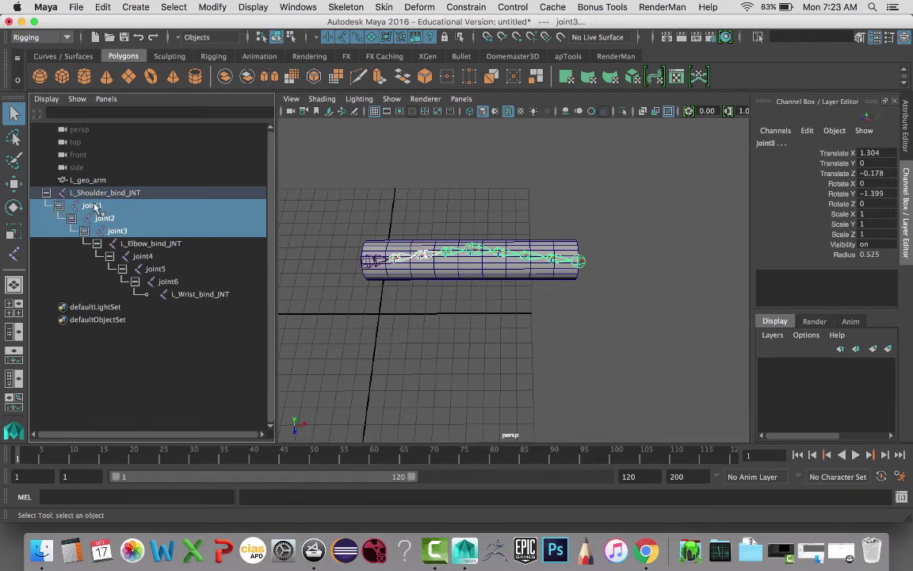
Rename joint1 to L_upperArmtwist01_bind_JNT by editing the pasted shoulder name
click(93, 205)
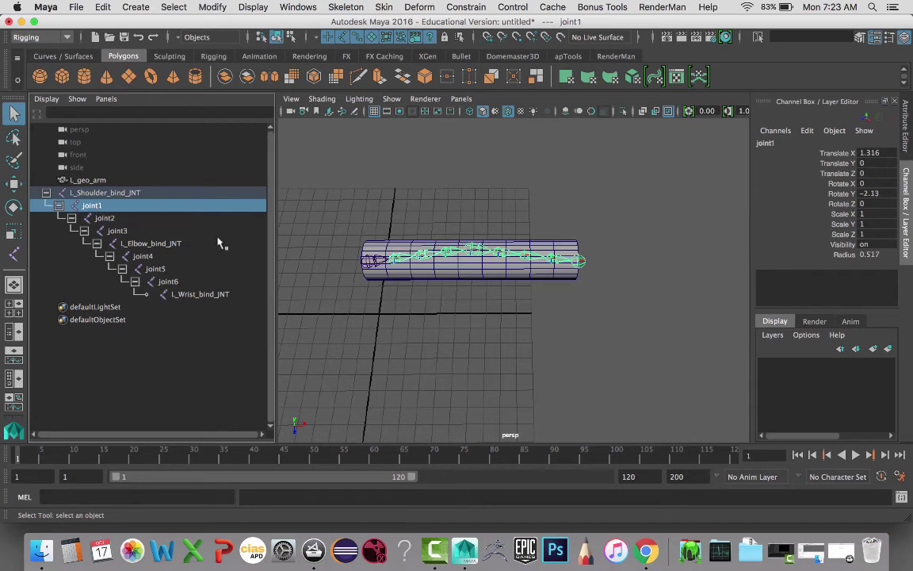
double_click(92, 205)
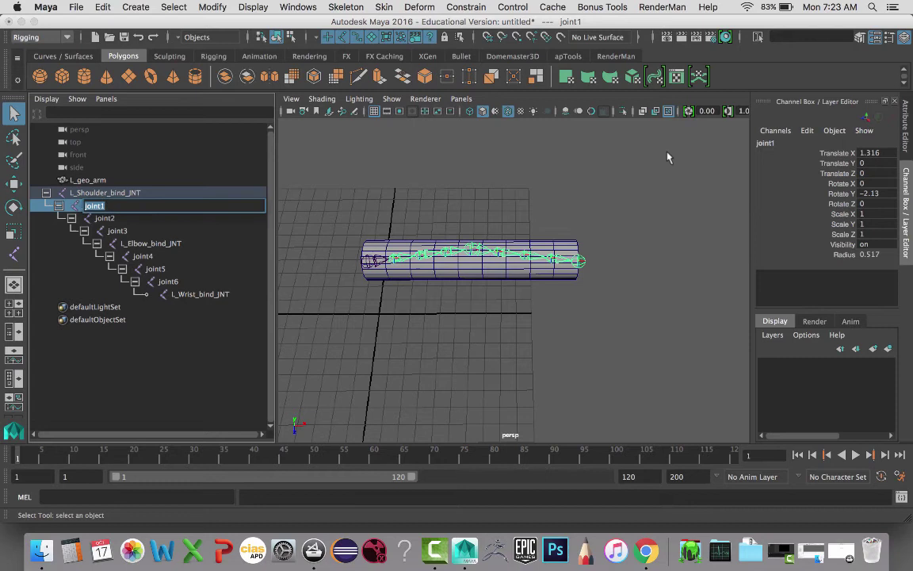
click(768, 143)
text(v)
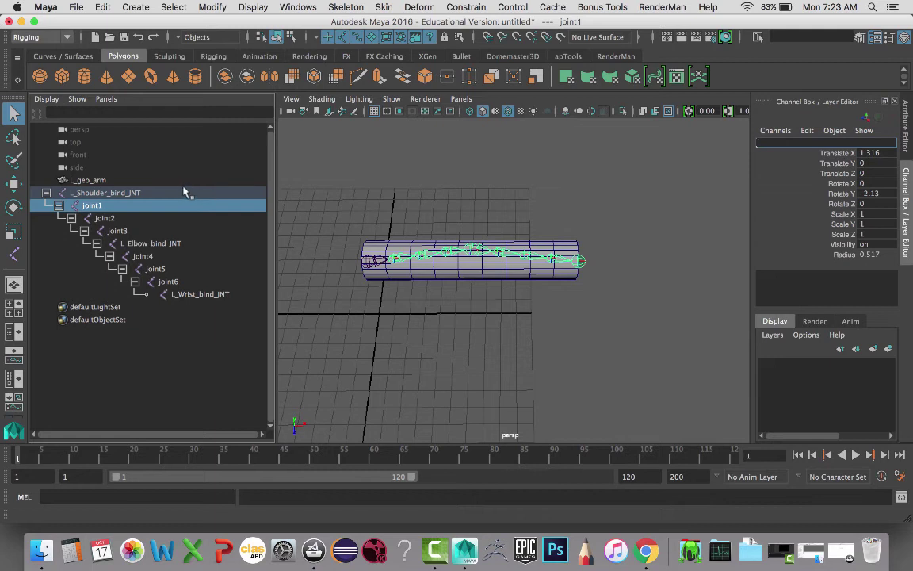
text(L_Shoulder_bind_JNT)
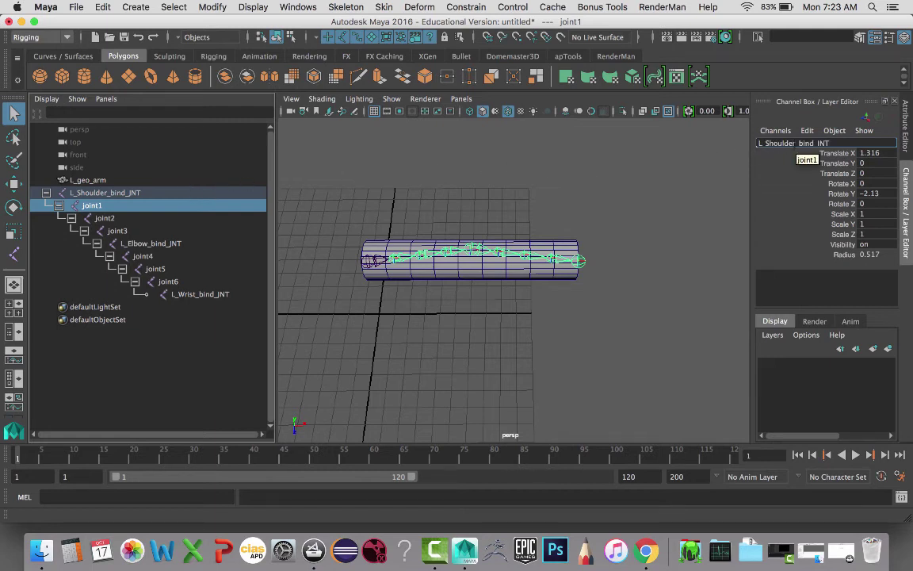
key(BackSpace)
key(BackSpace)
key(BackSpace)
key(BackSpace)
key(BackSpace)
key(BackSpace)
key(BackSpace)
key(BackSpace)
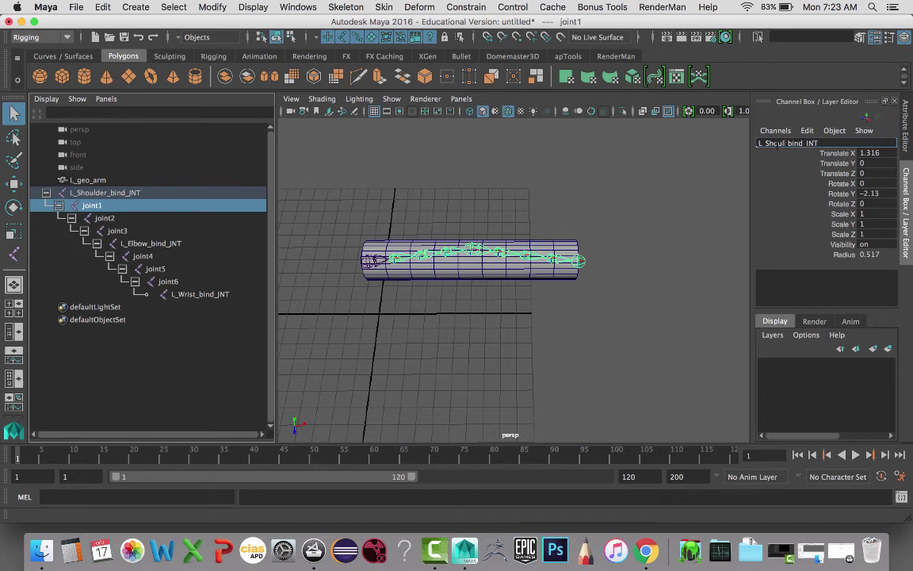
text(upperArmtwist01)
key(shift+Home)
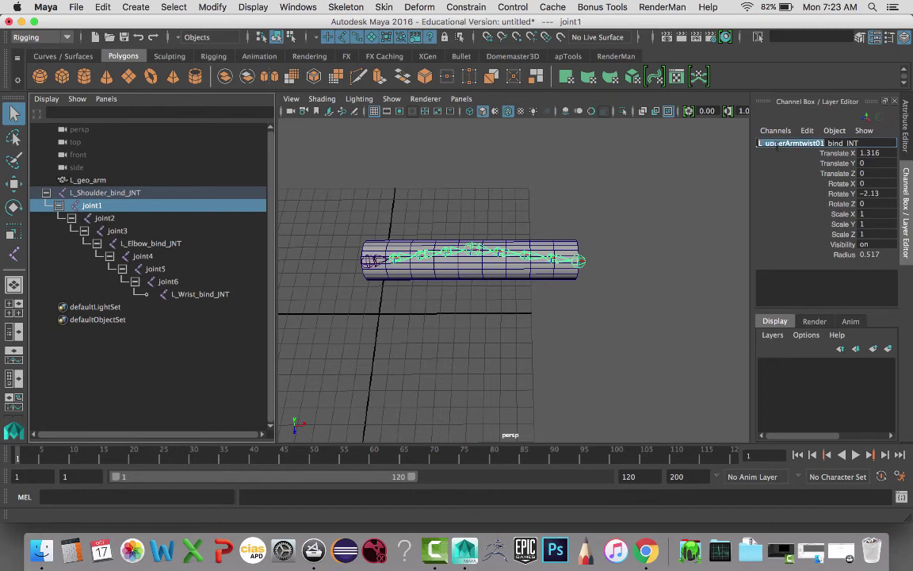
text(a)
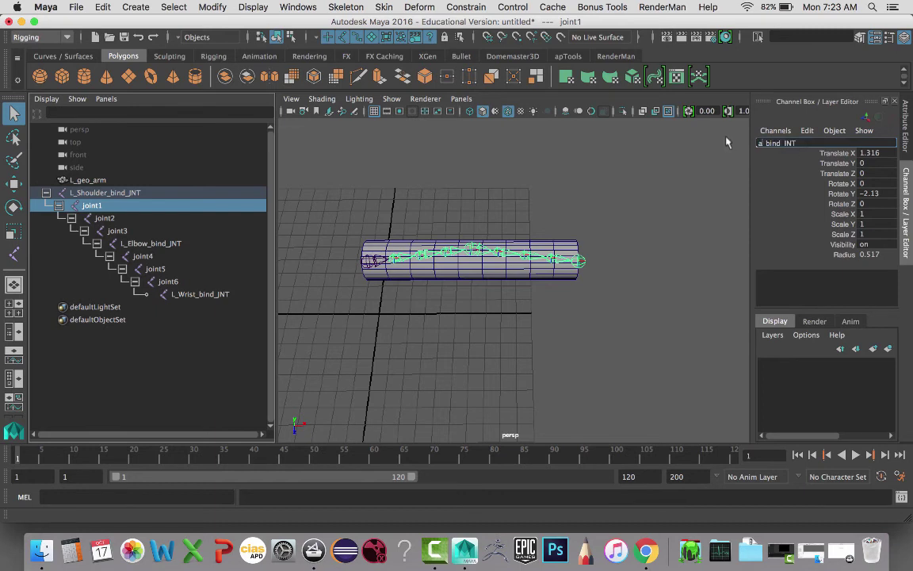
key(super+z)
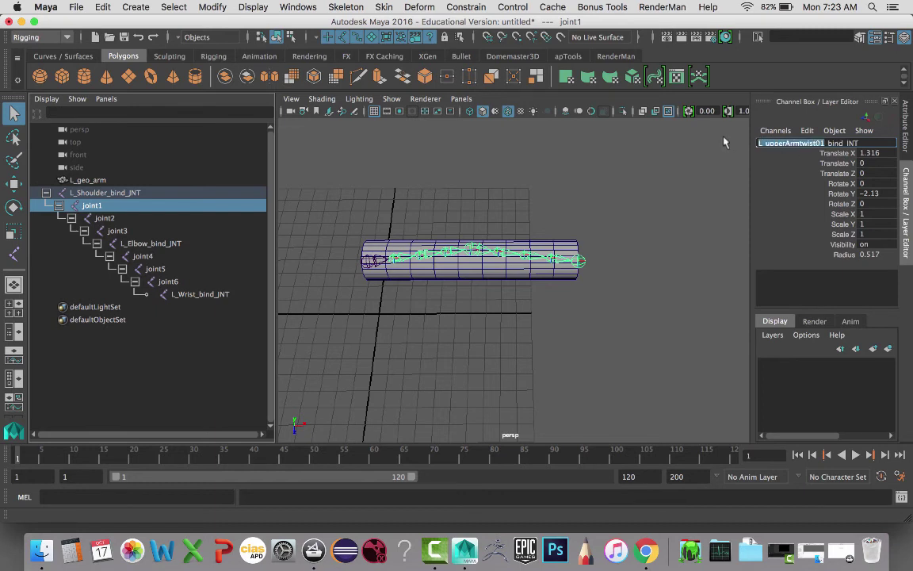
key(super+a)
key(super+c)
click(107, 219)
Rename joint2 to L_upperArmtwist02_bind_JNT
click(785, 145)
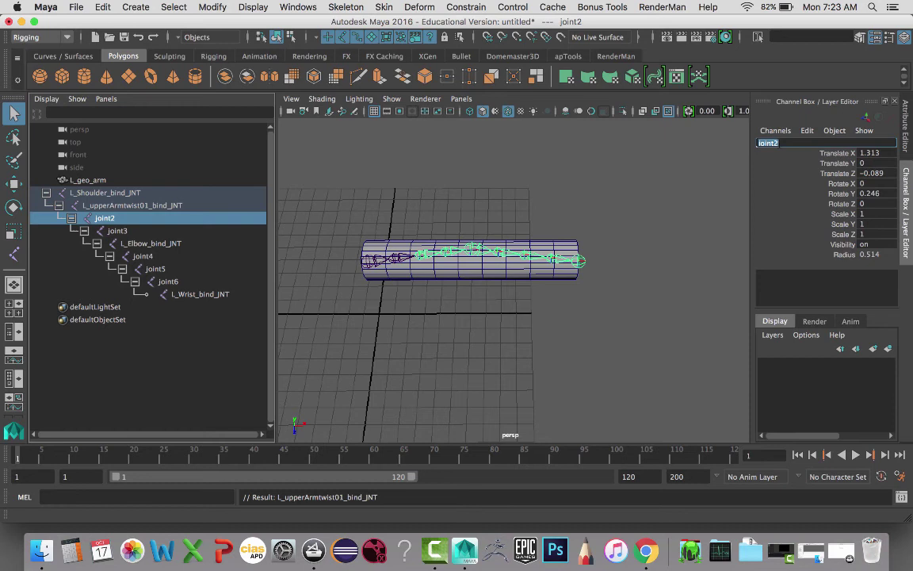
key(super+v)
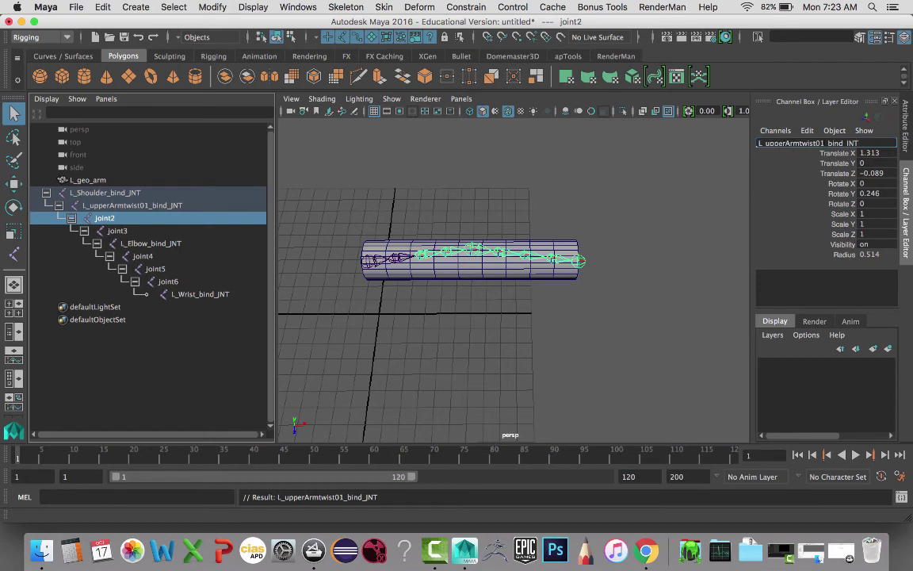
key(BackSpace)
text(2)
key(Return)
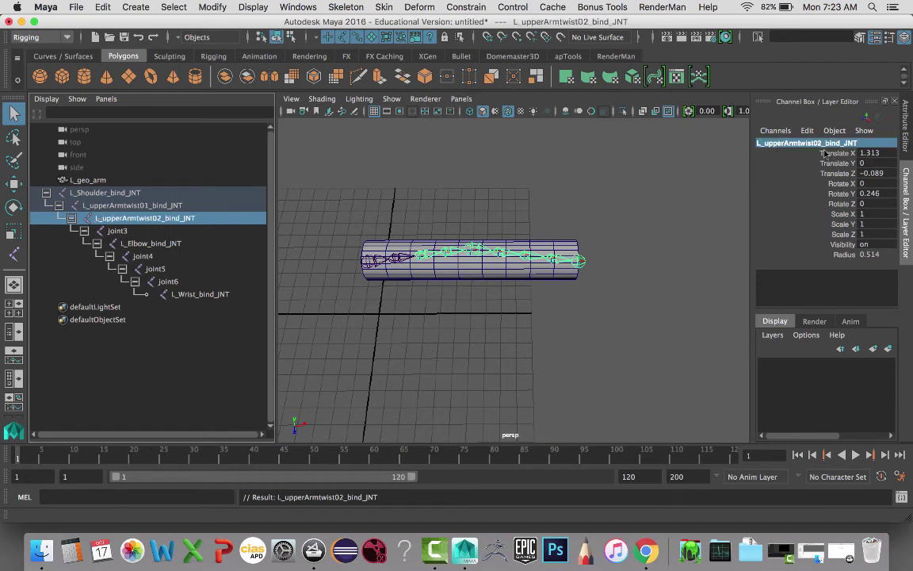
Rename joint3 to L_upperArmtwist03_bind_JNT
click(119, 231)
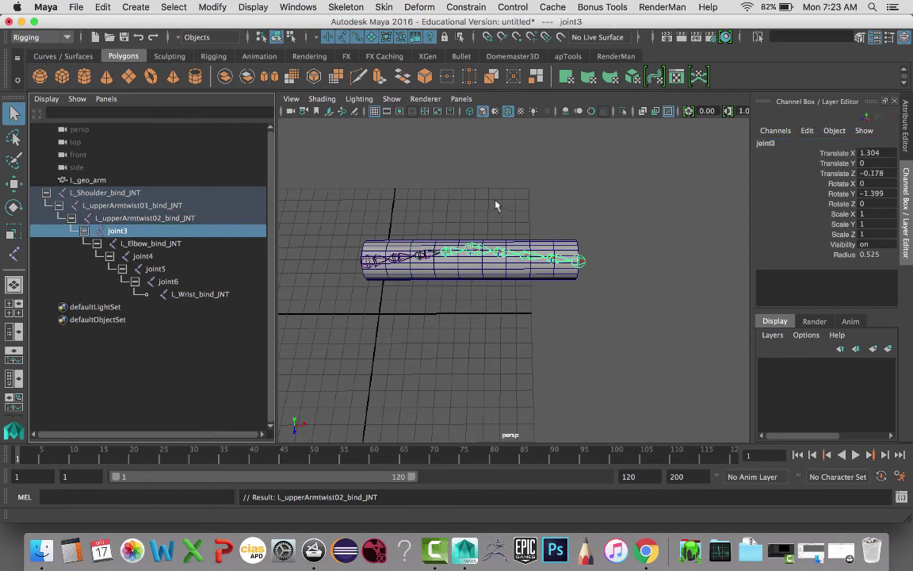
click(768, 143)
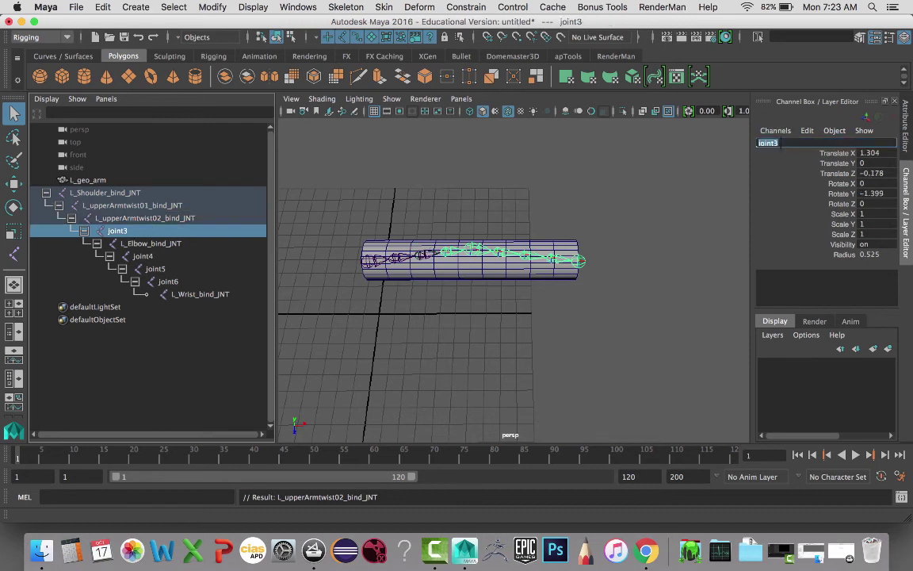
text(L_upperArmtwist01_bind_JNT)
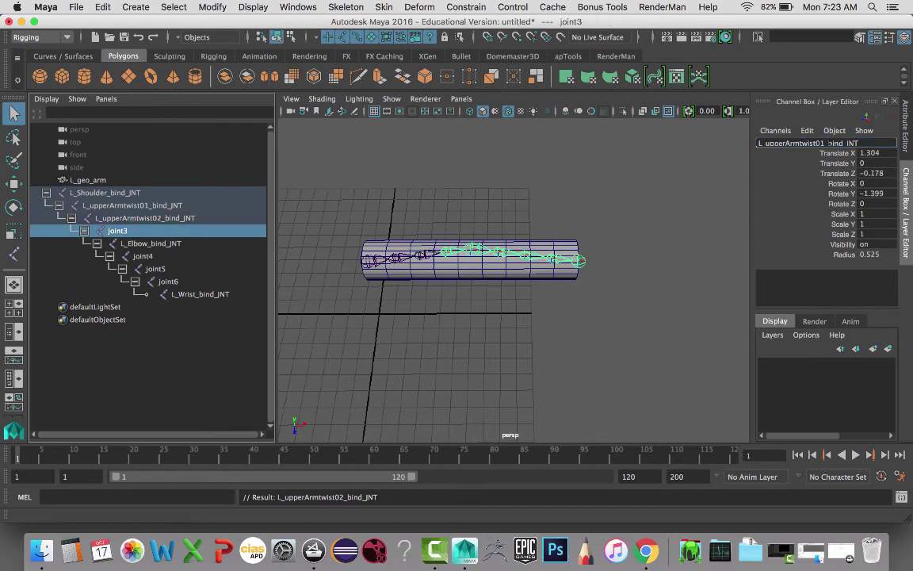
key(Left)
key(Left)
key(Left)
key(Left)
key(Left)
key(Left)
key(Left)
key(Left)
key(Left)
key(BackSpace)
text(3)
key(Return)
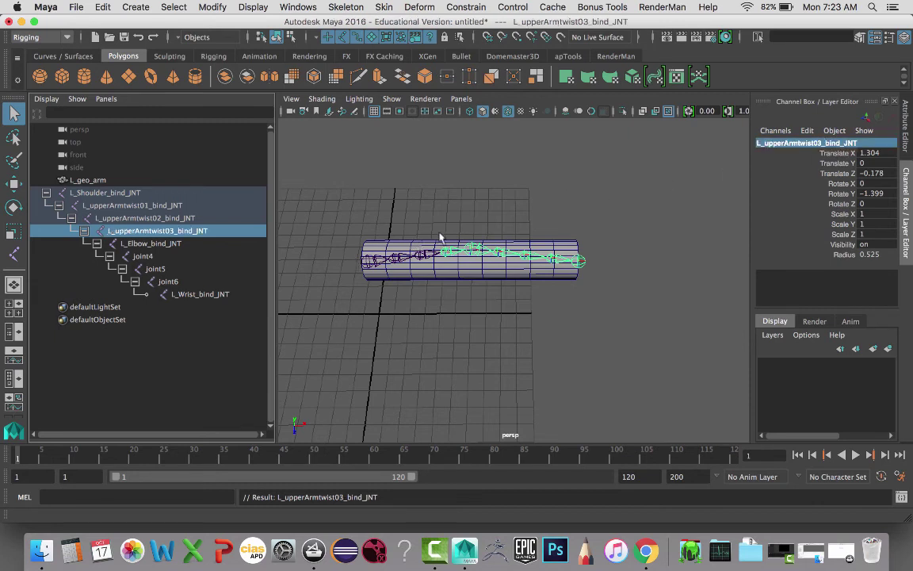
key(Down)
key(Down)
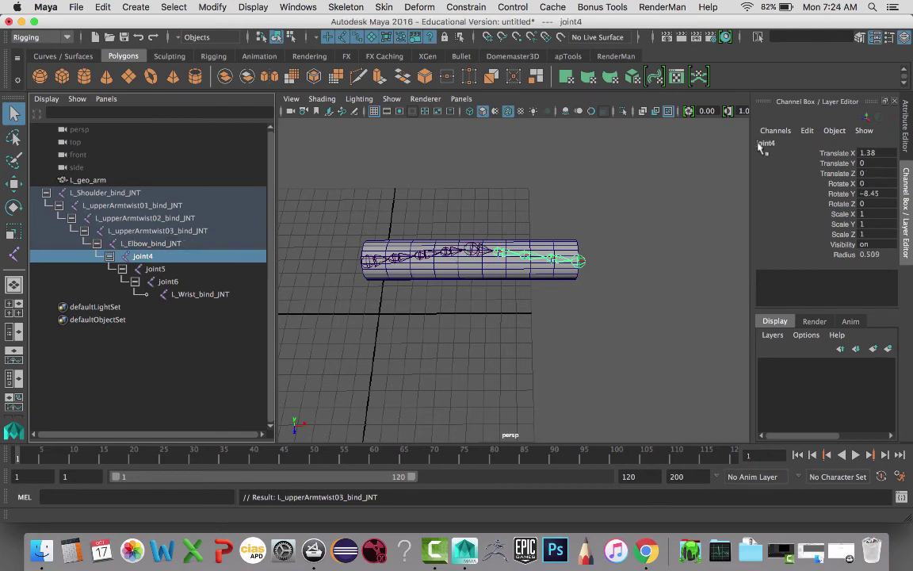
Rename joint4 to L_foreArmtwist01_bind_JNT by editing the pasted upper-arm name
double_click(793, 143)
text(L_upperArmtwist01_bind_JNT)
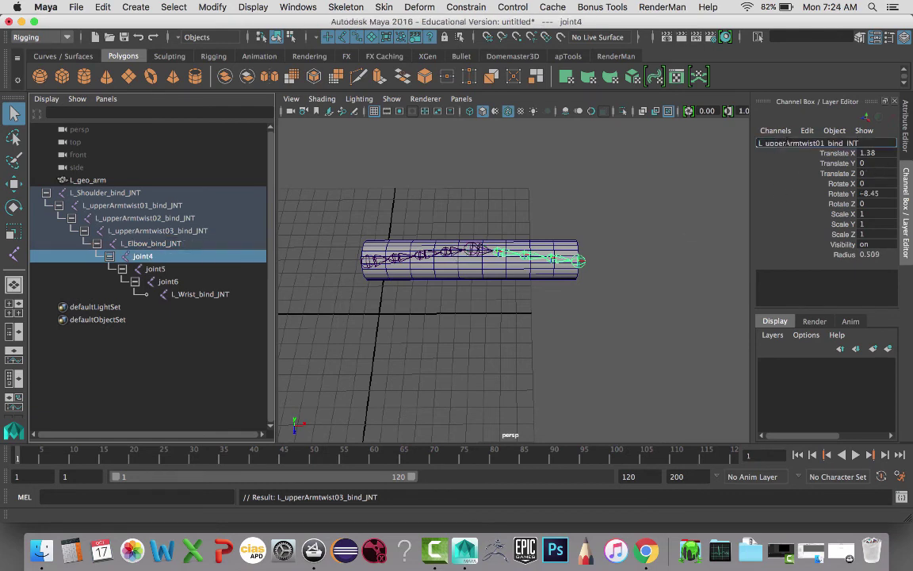
key(BackSpace)
key(BackSpace)
key(BackSpace)
key(BackSpace)
key(BackSpace)
text(fore)
key(shift+End)
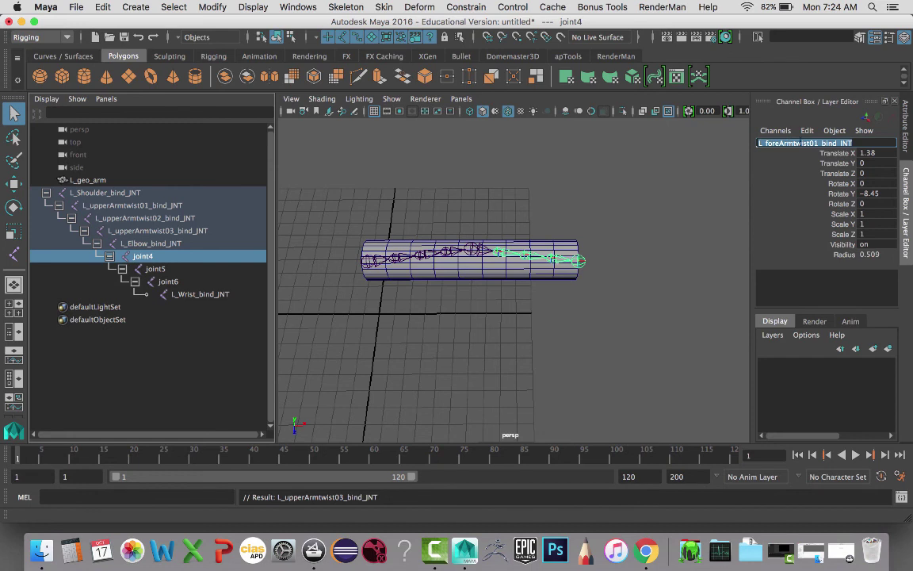
key(Return)
Rename joint5 to L_foreArmtwist02_bind_JNT
click(163, 268)
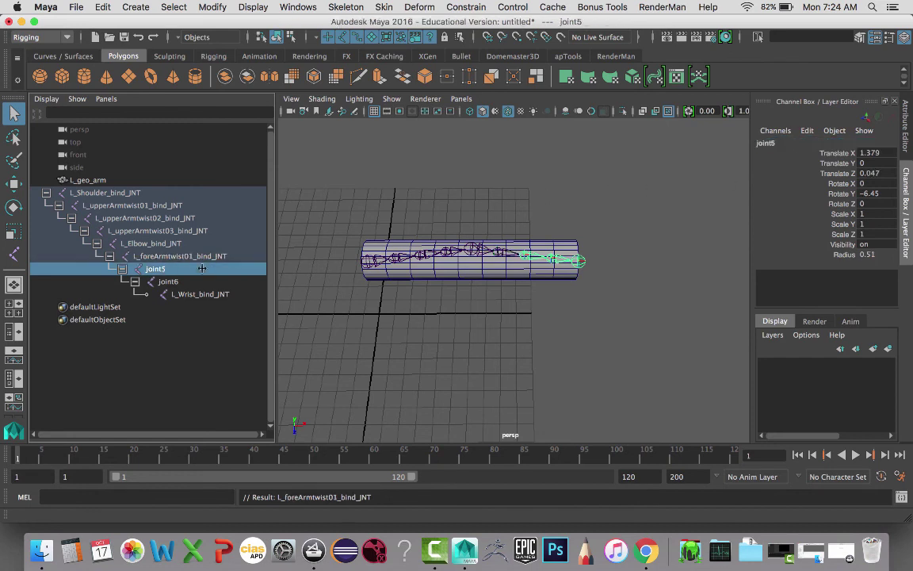
double_click(766, 142)
text(L_foreArmtwist01_bind_INT)
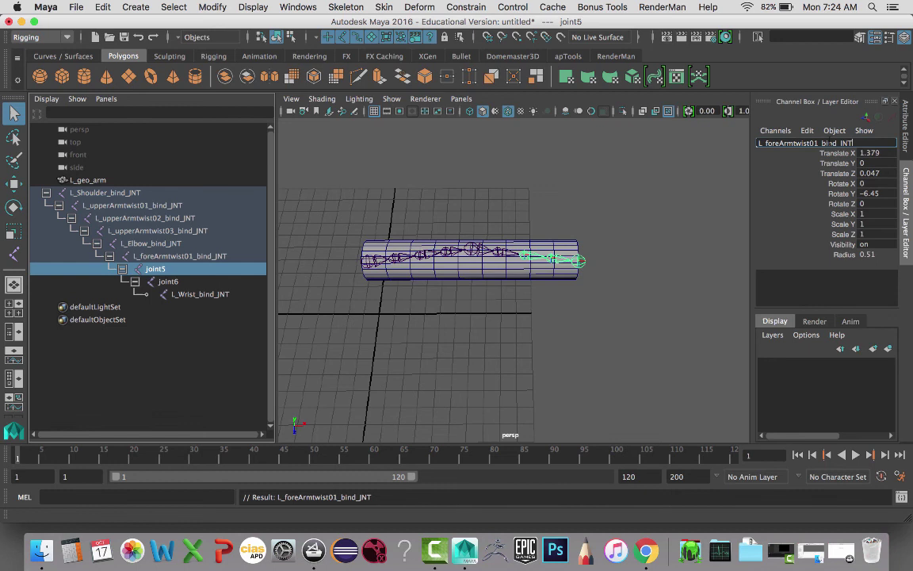
click(814, 143)
key(Delete)
text(2)
key(Return)
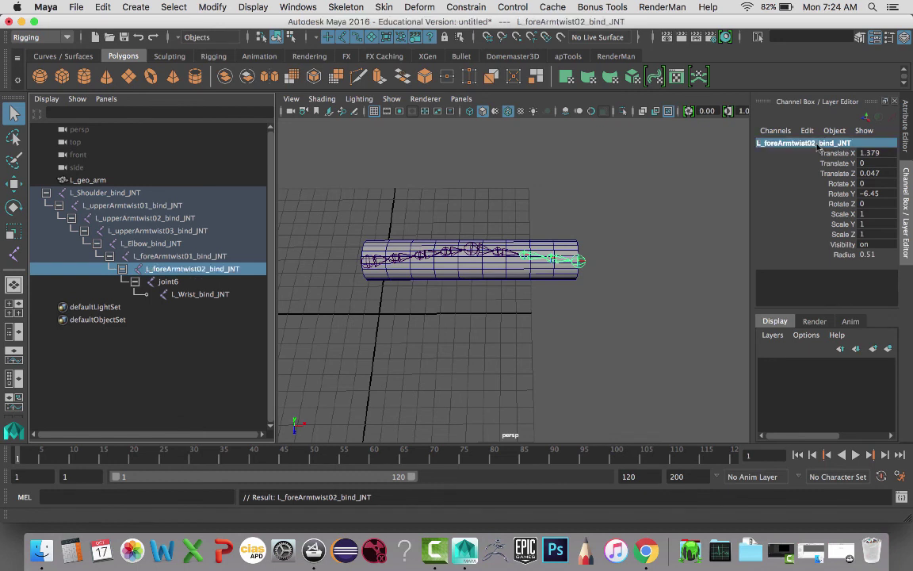
Rename joint6 by pasting the copied forearm twist name over it
click(189, 282)
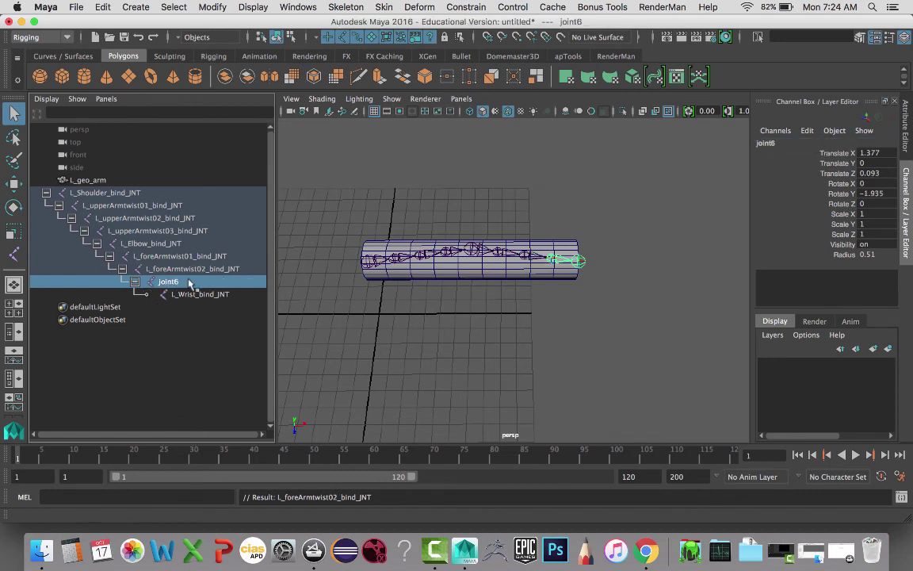
double_click(765, 142)
click(758, 143)
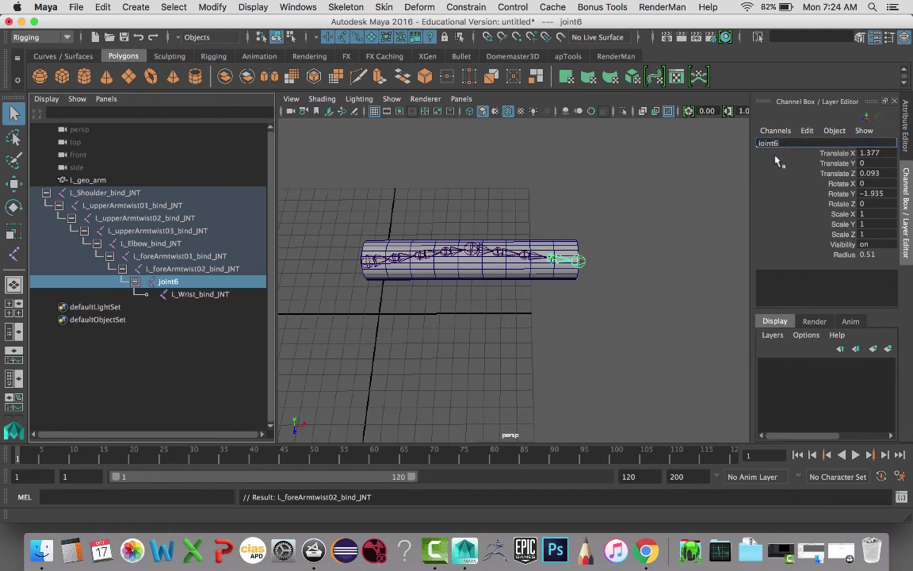
drag(779, 142, 735, 142)
text(L_foreArmtwist01_bind_JNT)
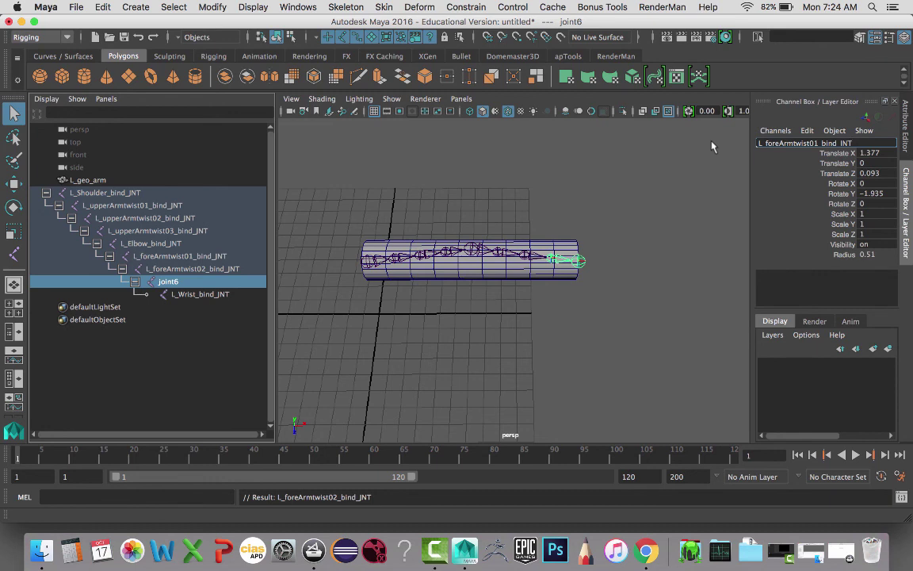
key(Return)
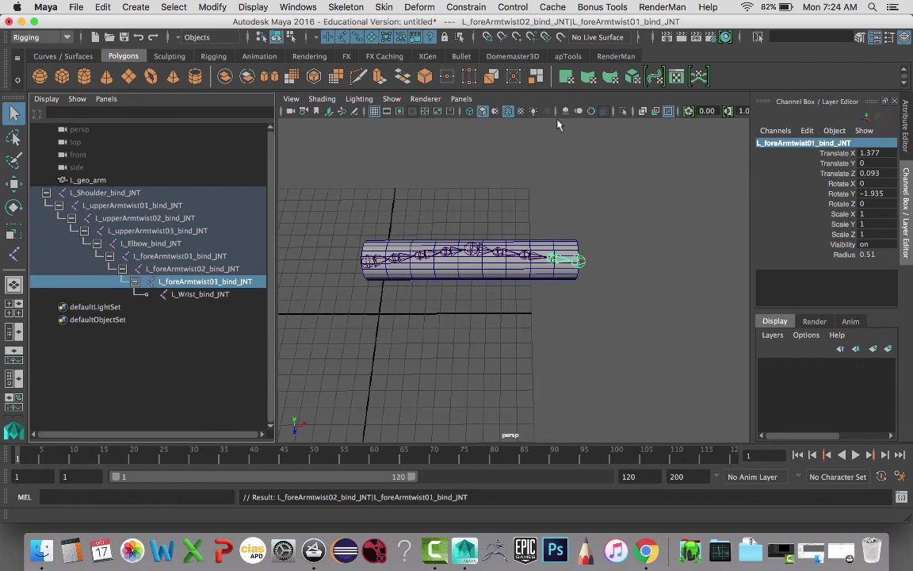
Collapse L_Shoulder_bind_JNT, try dropping L_geo_arm onto it, and reselect the shoulder root
click(46, 193)
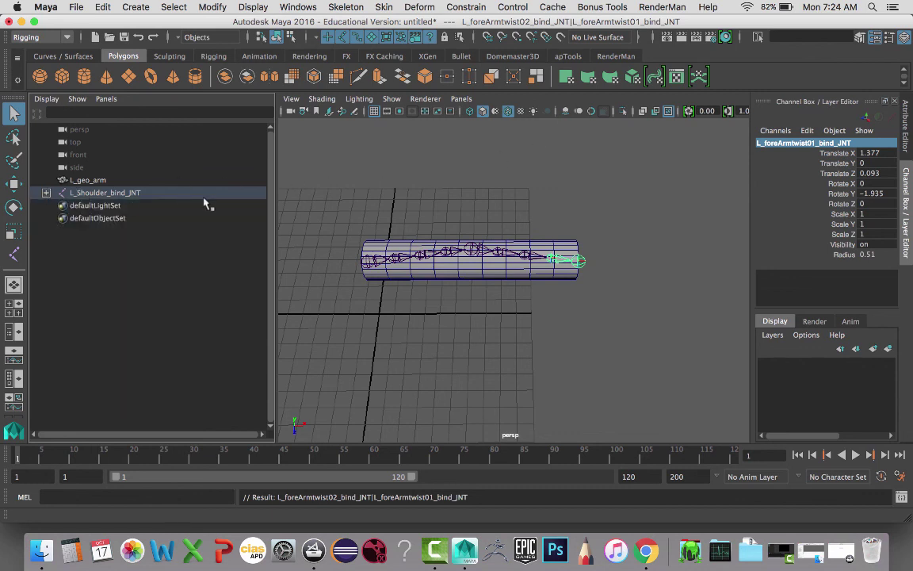
click(106, 180)
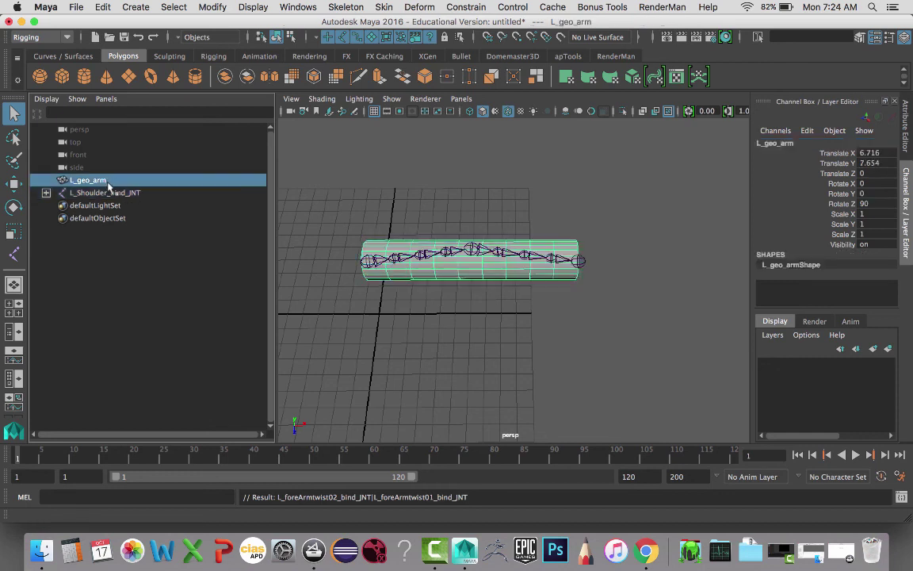
middle_drag(108, 180, 108, 194)
click(108, 194)
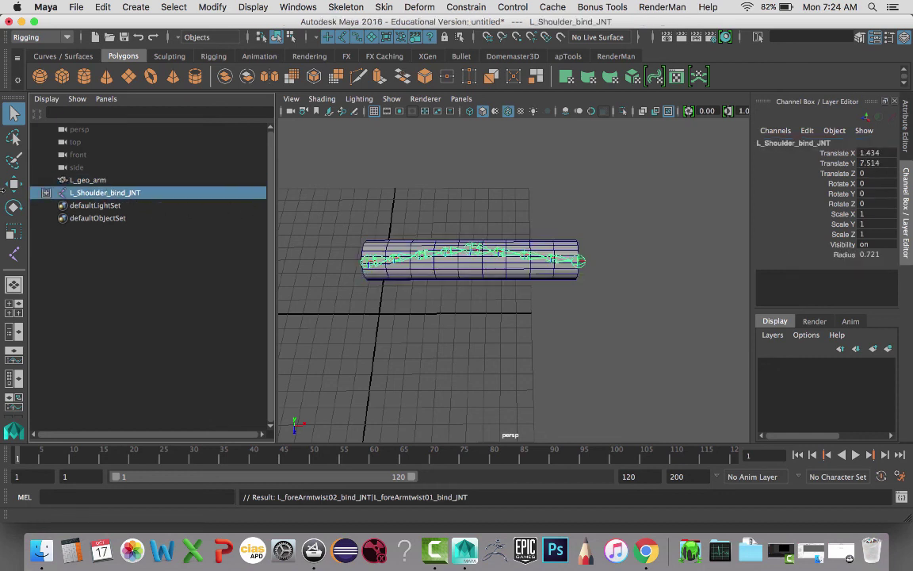